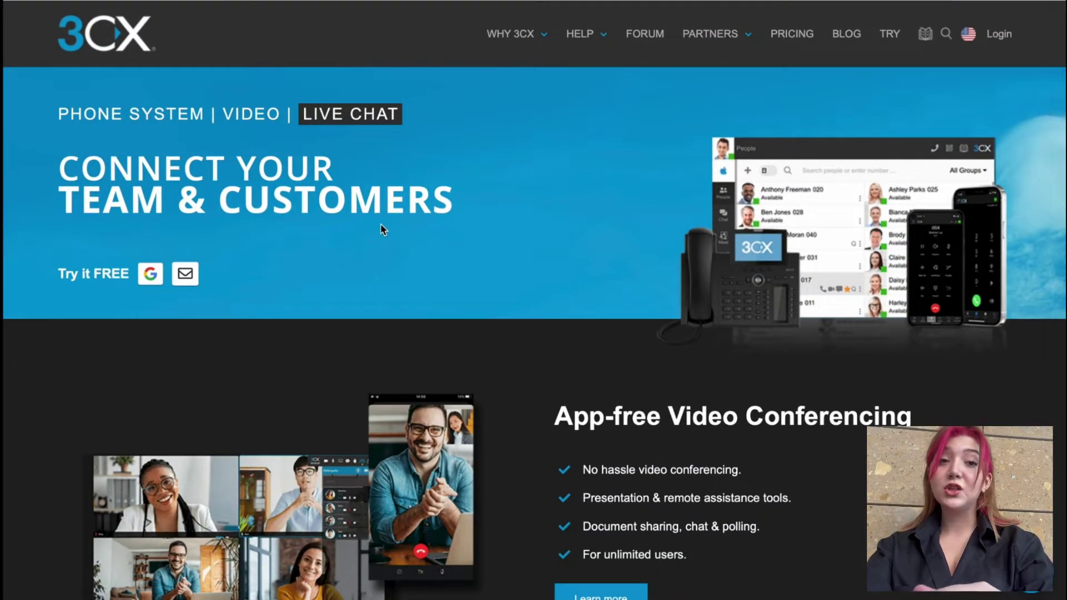
Step: Scroll through the current page, then search Google for 3cx in a new tab
{"action": "scroll", "coordinate": [382, 229], "scroll_direction": "down", "scroll_amount": 1}
{"action": "scroll", "coordinate": [382, 229], "scroll_direction": "down", "scroll_amount": 1}
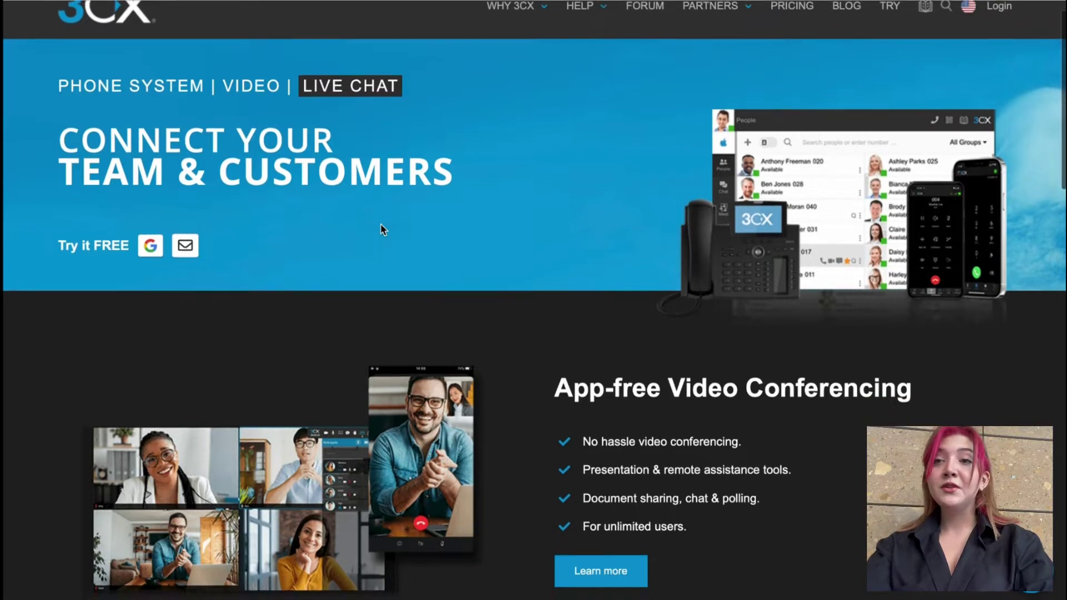
{"action": "scroll", "coordinate": [383, 229], "scroll_direction": "down", "scroll_amount": 3}
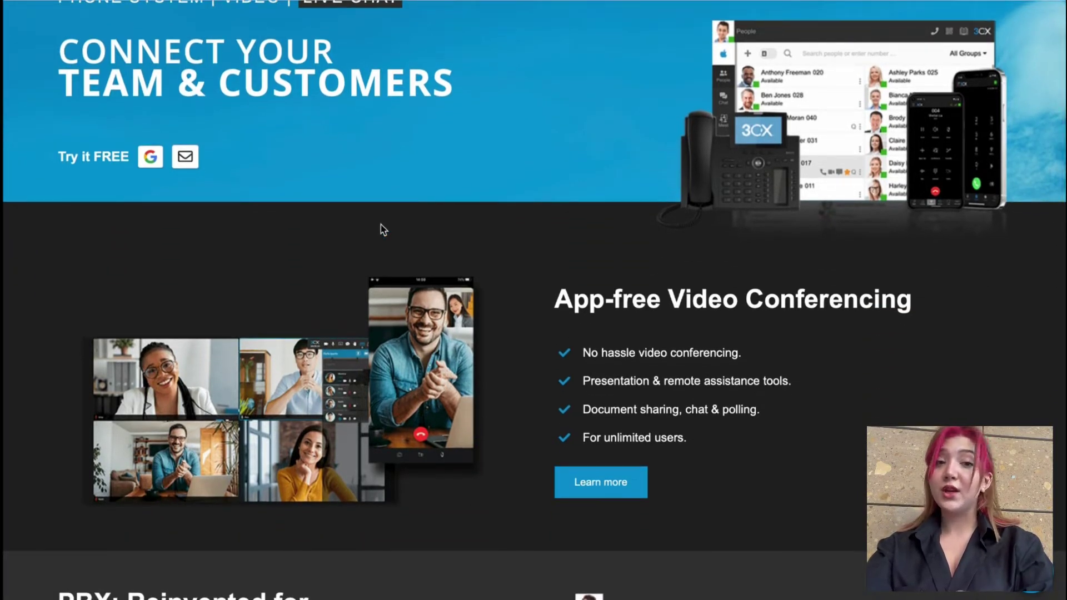
{"action": "scroll", "coordinate": [382, 229], "scroll_direction": "down", "scroll_amount": 5}
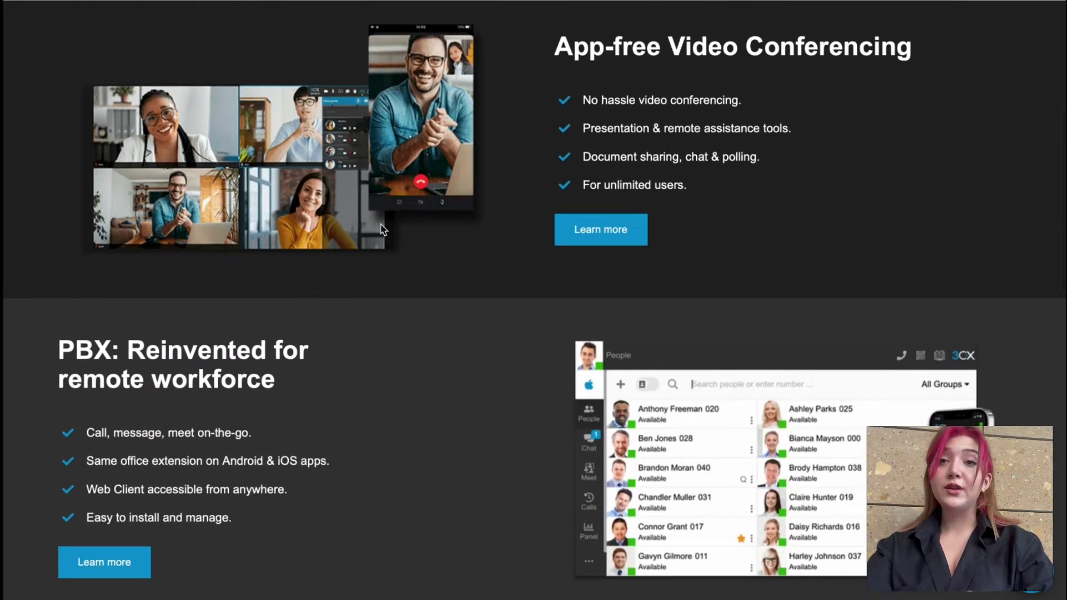
{"action": "scroll", "coordinate": [382, 229], "scroll_direction": "down", "scroll_amount": 9}
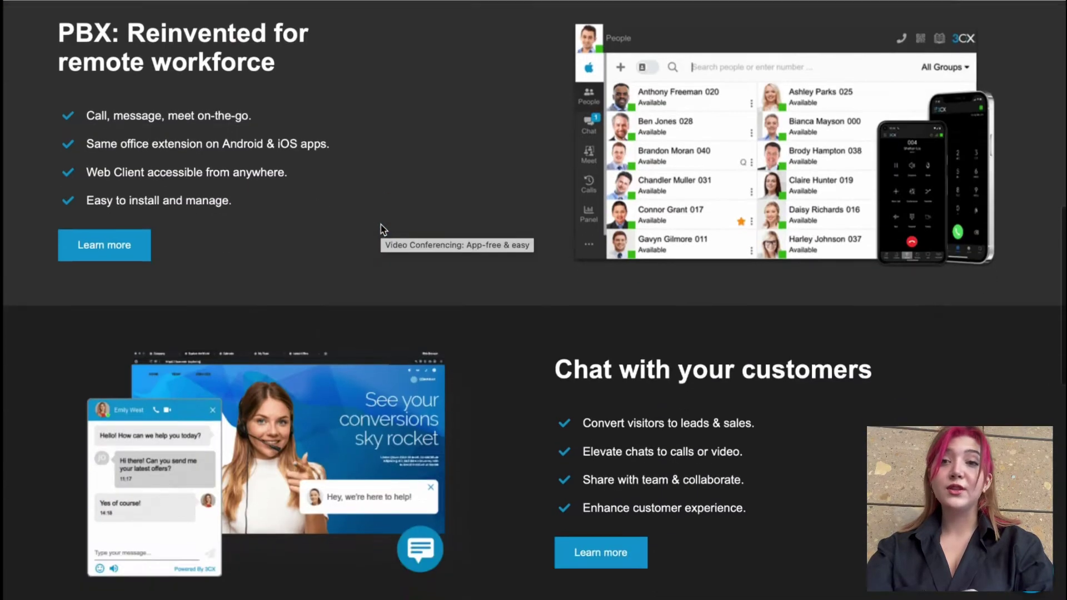
{"action": "scroll", "coordinate": [382, 228], "scroll_direction": "down", "scroll_amount": 11}
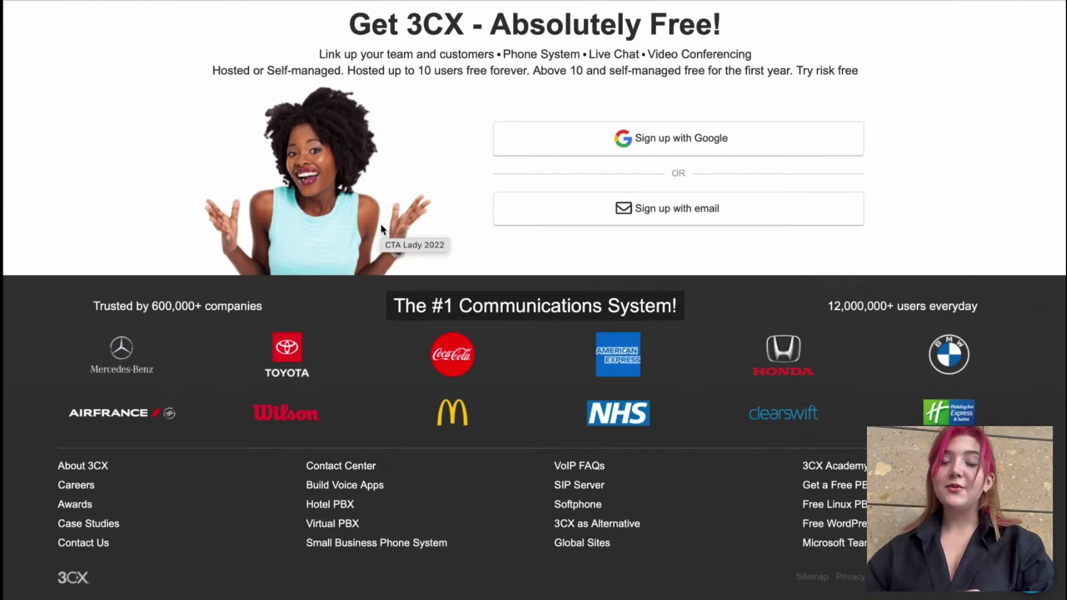
{"action": "scroll", "coordinate": [380, 224], "scroll_direction": "up", "scroll_amount": 5}
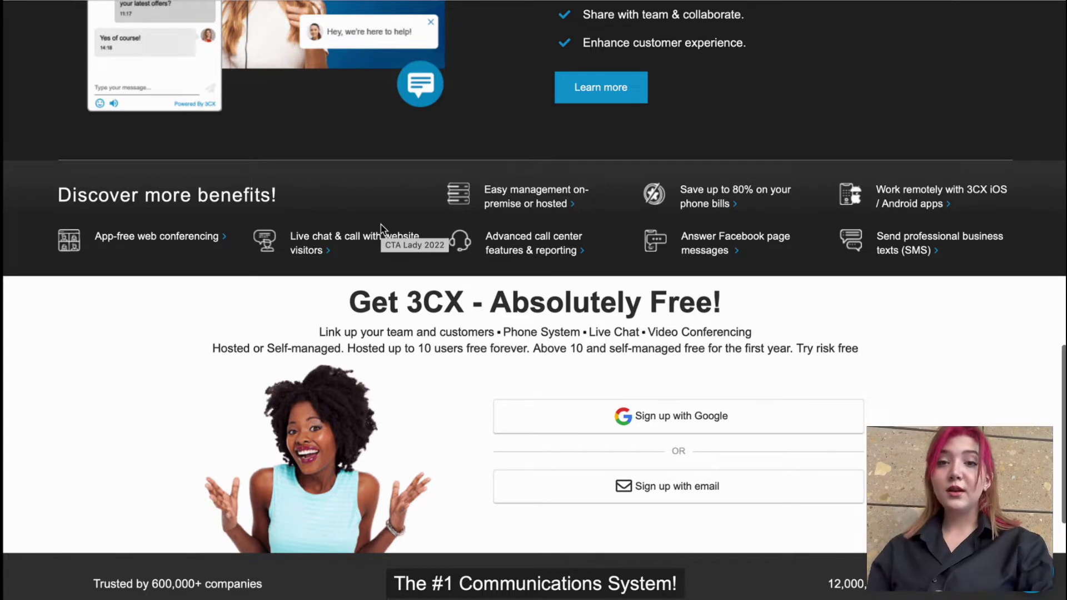
{"action": "scroll", "coordinate": [381, 224], "scroll_direction": "up", "scroll_amount": 10}
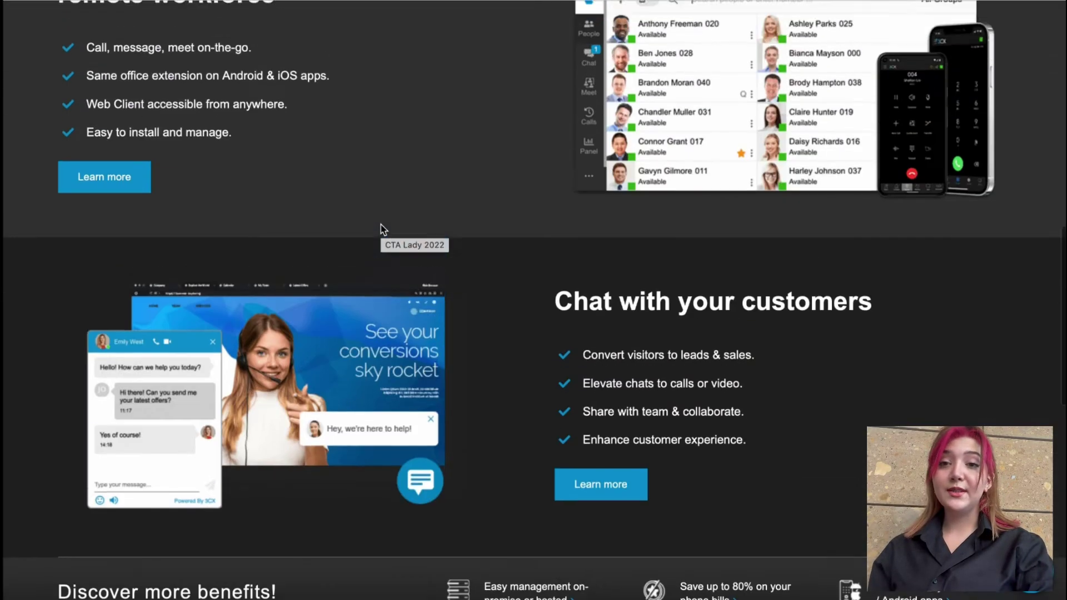
{"action": "scroll", "coordinate": [381, 224], "scroll_direction": "up", "scroll_amount": 10}
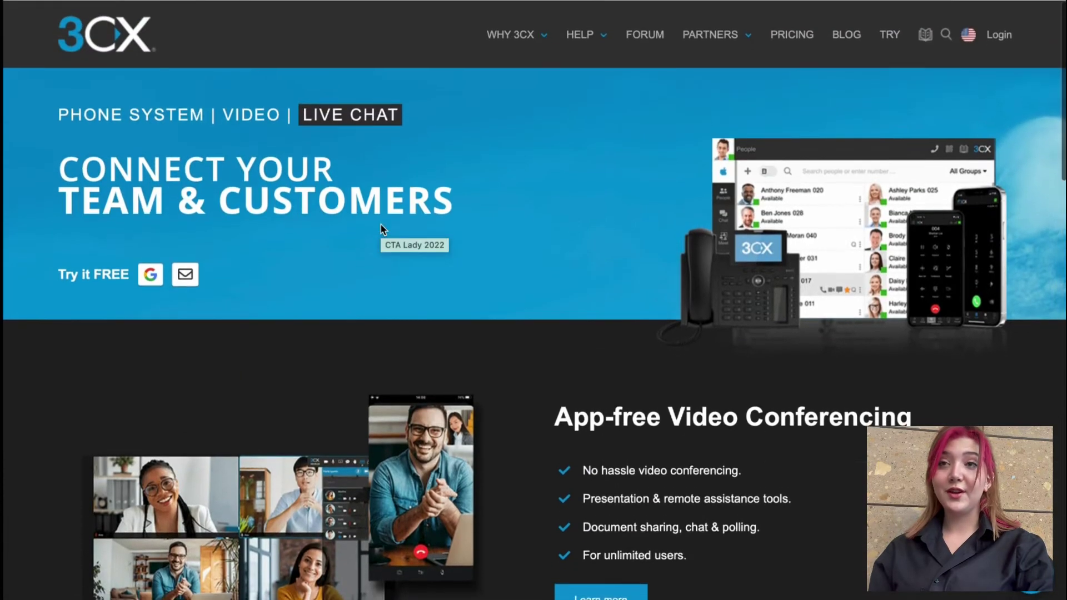
{"action": "key", "text": "super+t"}
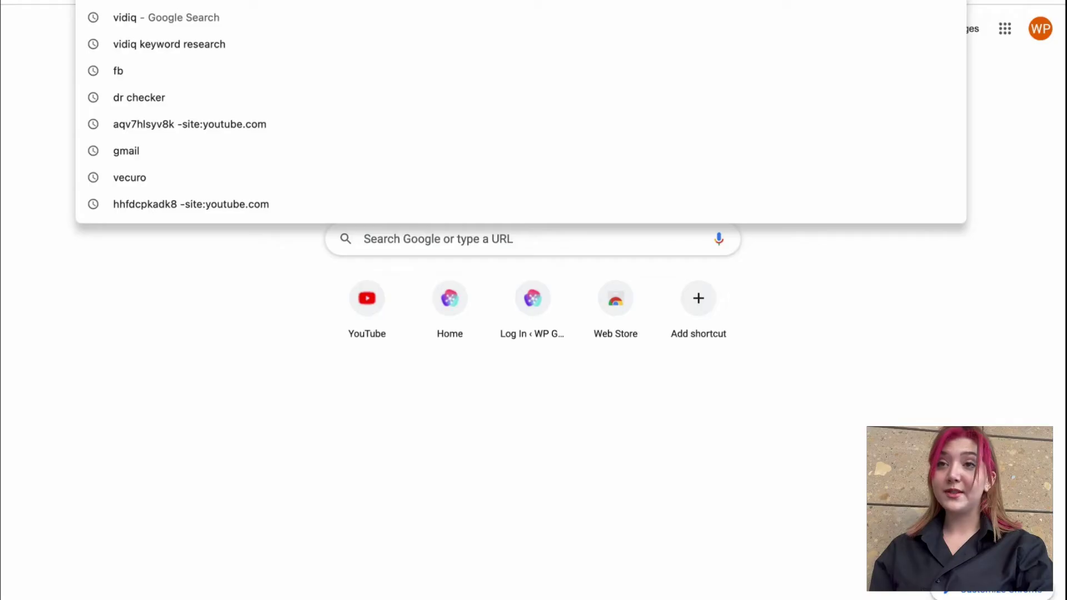
{"action": "type", "text": "3cx"}
{"action": "key", "text": "Return"}
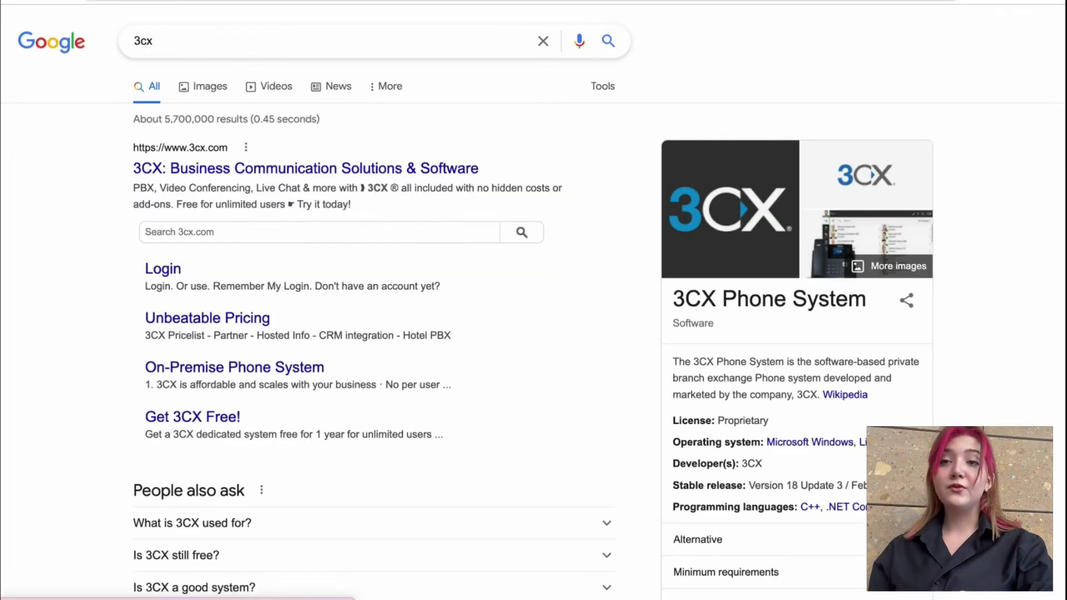
Step: Open 3cx.com and sign up with Google using the existing account
{"action": "left_click", "coordinate": [307, 167]}
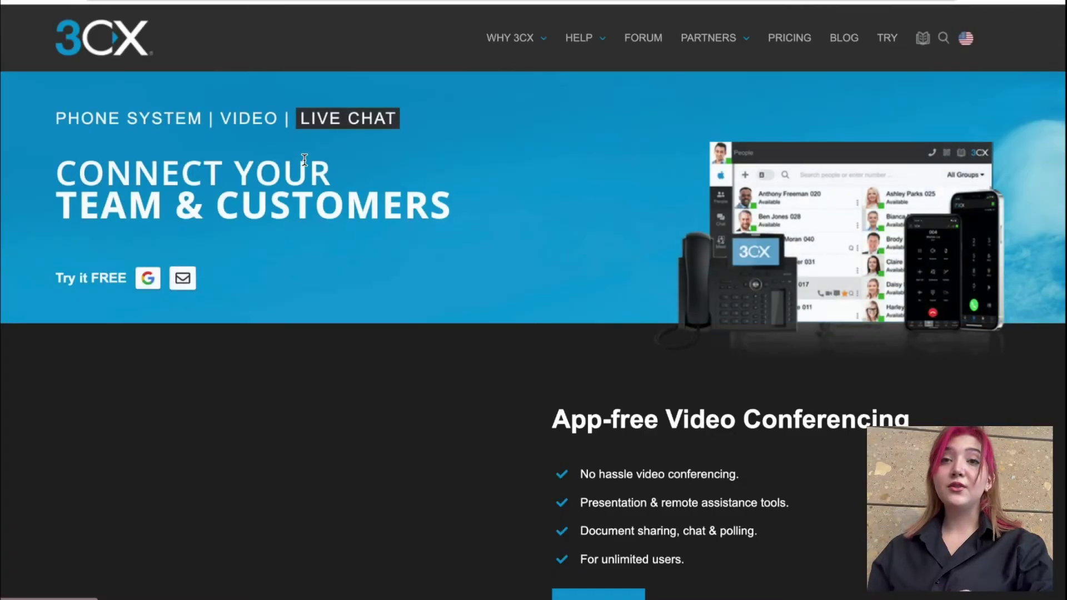
{"action": "scroll", "coordinate": [596, 374], "scroll_direction": "down", "scroll_amount": 5}
{"action": "scroll", "coordinate": [595, 374], "scroll_direction": "down", "scroll_amount": 10}
{"action": "left_click", "coordinate": [724, 146]}
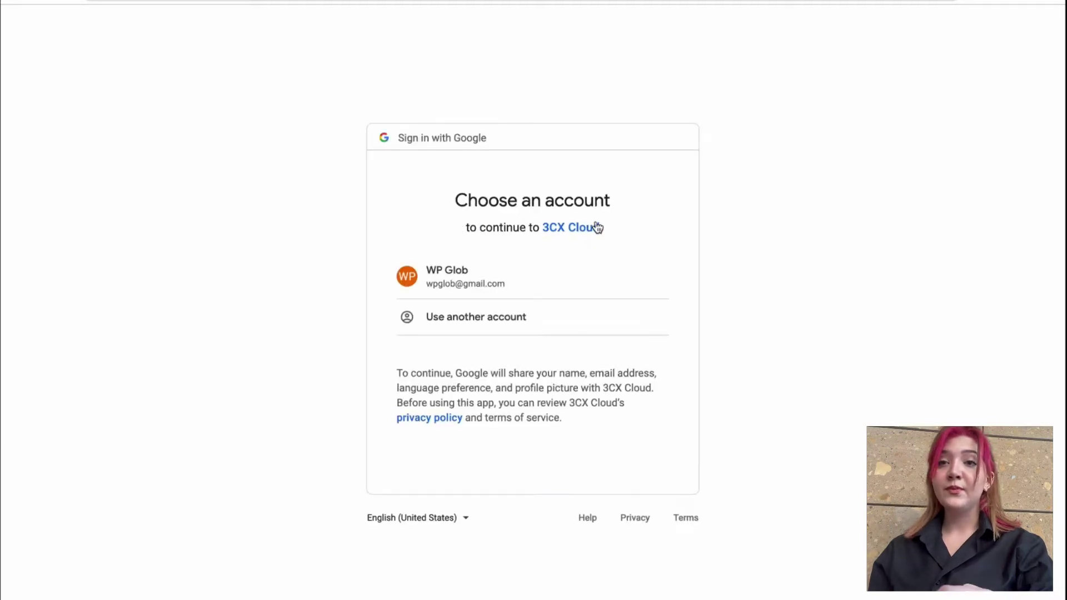
{"action": "left_click", "coordinate": [569, 290]}
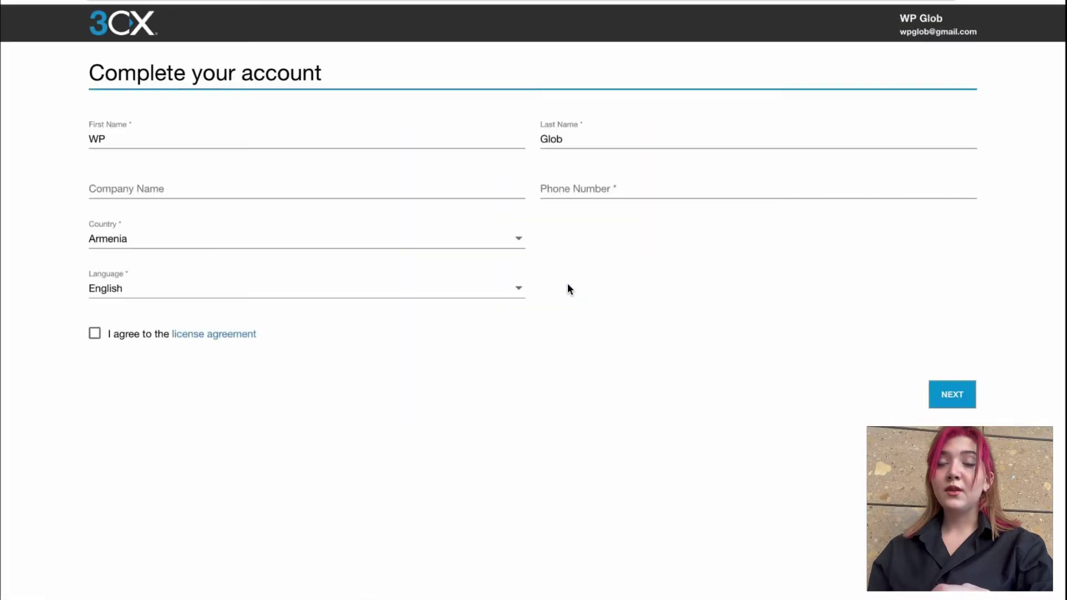
Step: Enter company WPGlob and a phone number, keep Armenia, accept the licence, and submit
{"action": "left_click", "coordinate": [350, 192]}
{"action": "type", "text": "WPGlo"}
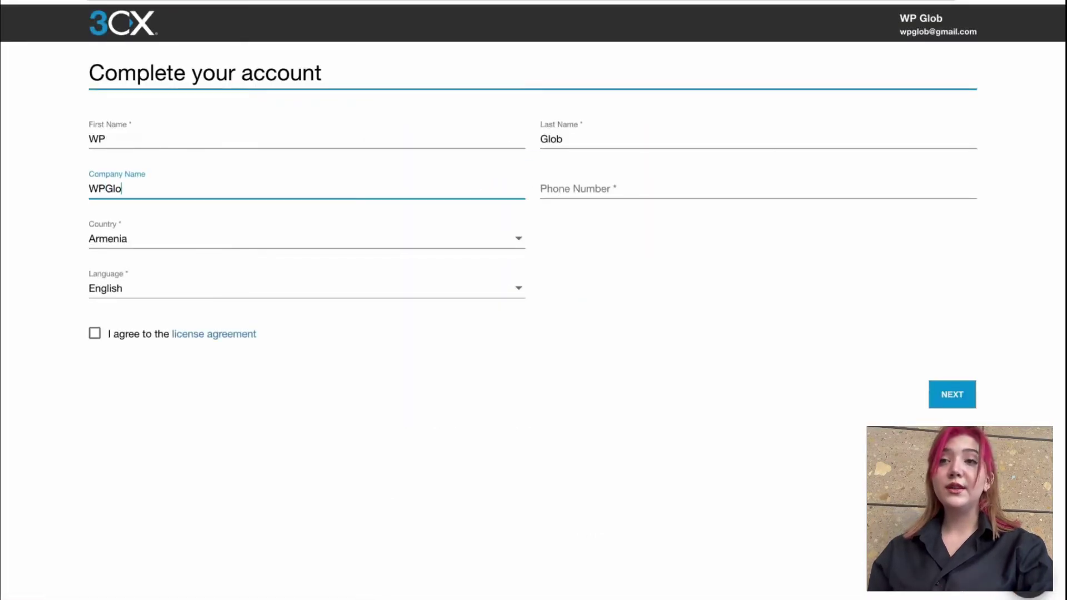
{"action": "type", "text": "b"}
{"action": "left_click", "coordinate": [185, 243]}
{"action": "left_click", "coordinate": [812, 300]}
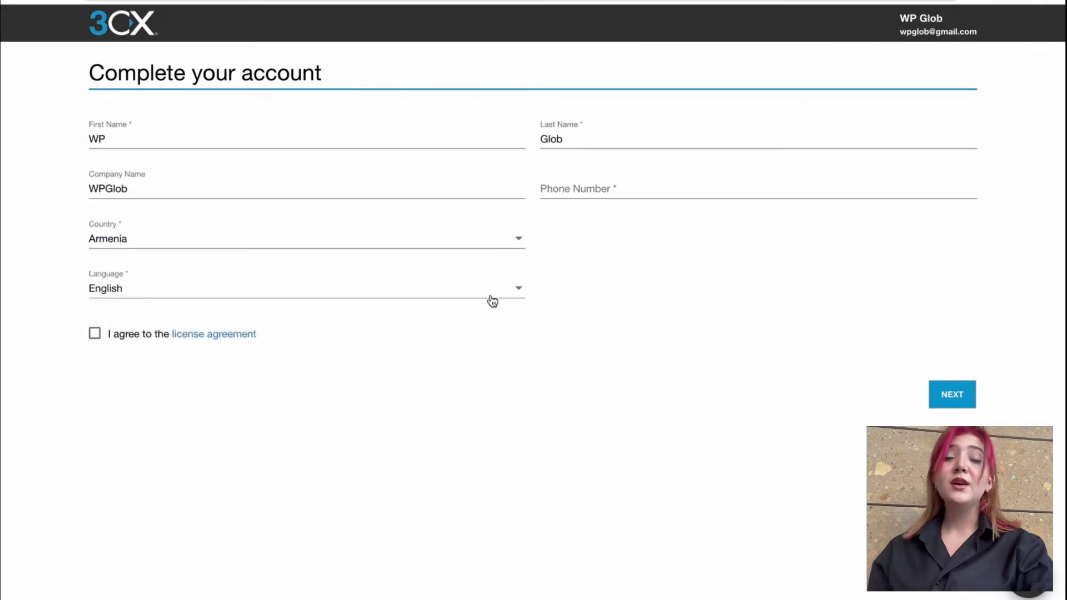
{"action": "left_click", "coordinate": [745, 191]}
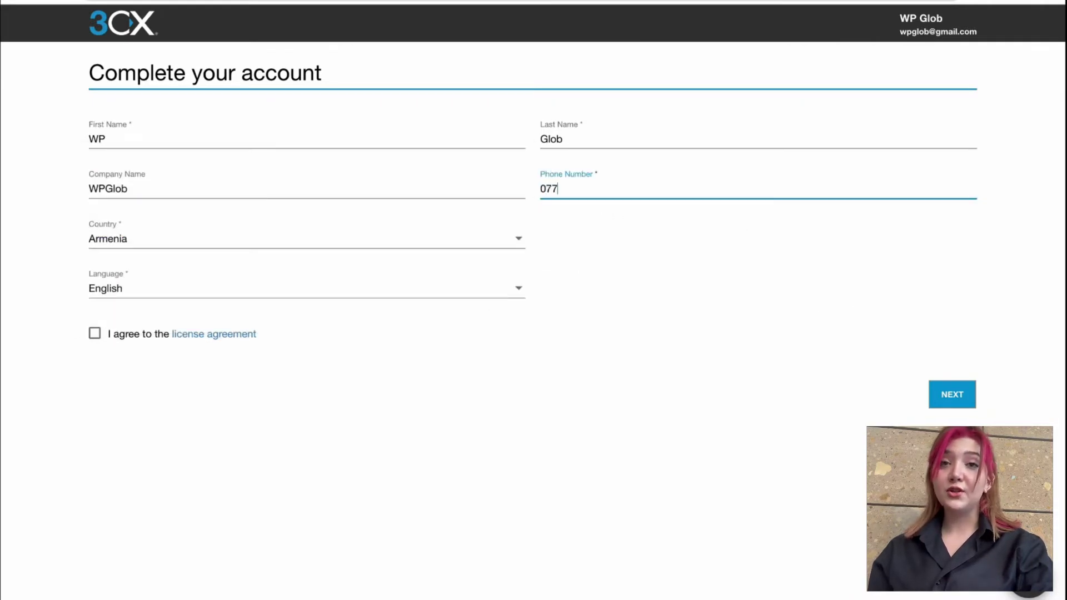
{"action": "left_click", "coordinate": [768, 270]}
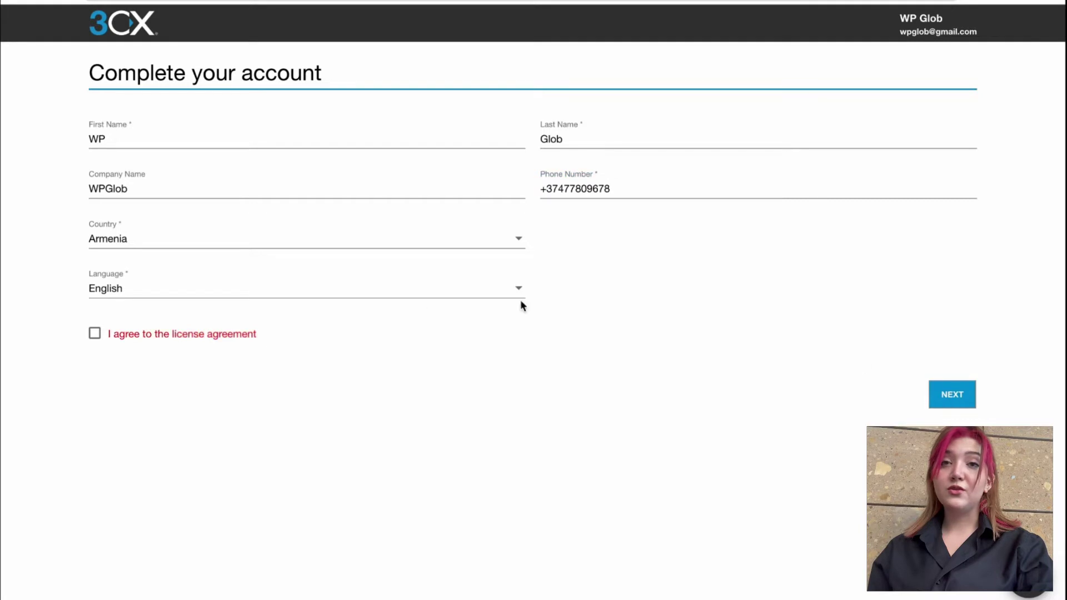
{"action": "left_click", "coordinate": [95, 334]}
{"action": "left_click", "coordinate": [945, 398]}
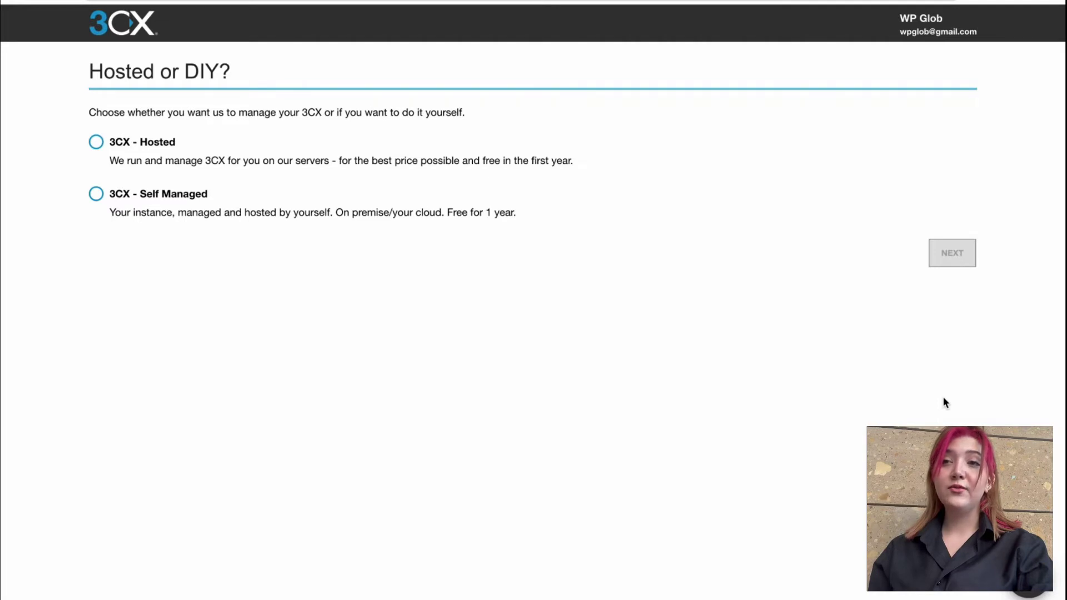
Step: Choose 3CX Hosted with the free StartUP plan, confirm users, and decline a SIP trunk
{"action": "left_click", "coordinate": [98, 144]}
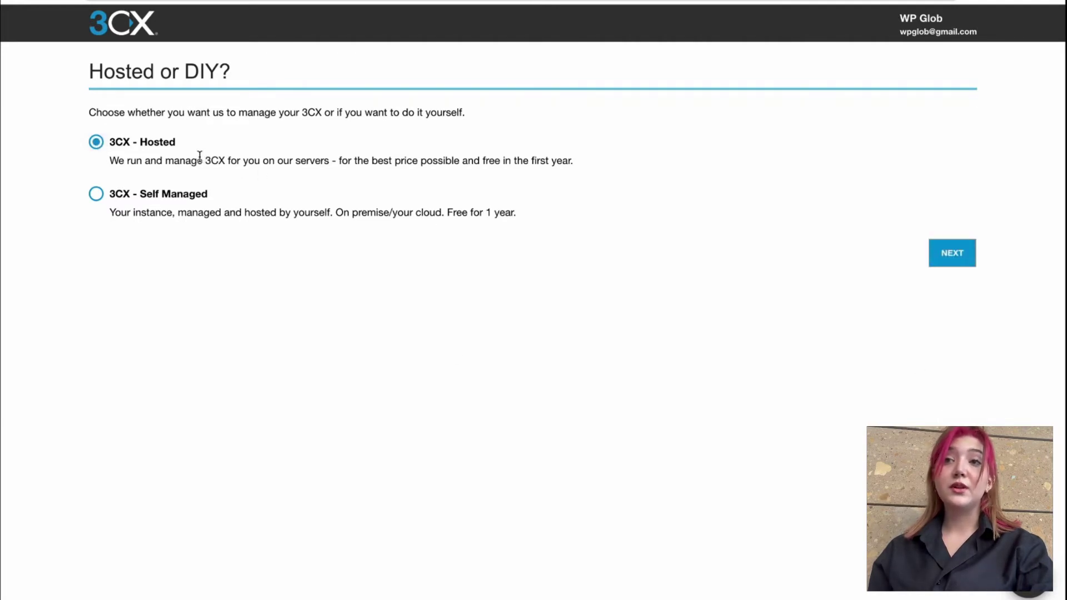
{"action": "left_click", "coordinate": [950, 262]}
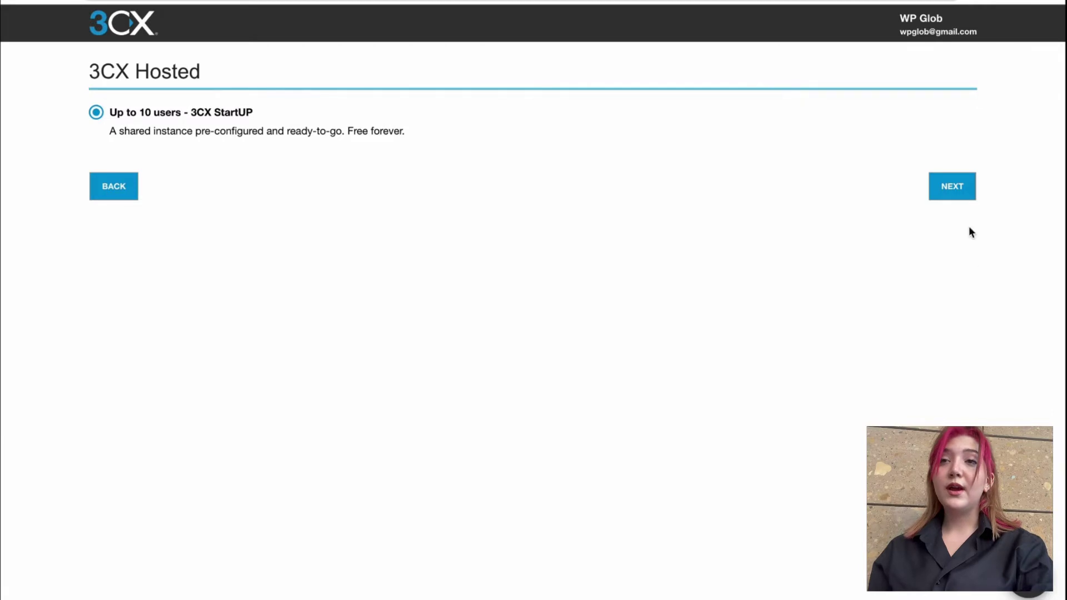
{"action": "left_click", "coordinate": [951, 187]}
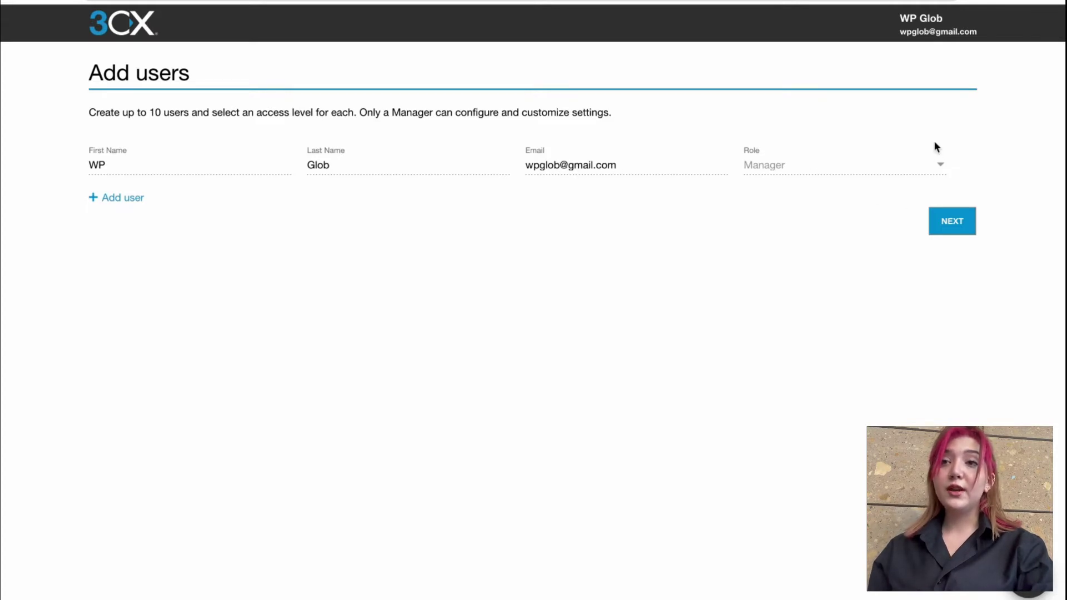
{"action": "left_click", "coordinate": [952, 223]}
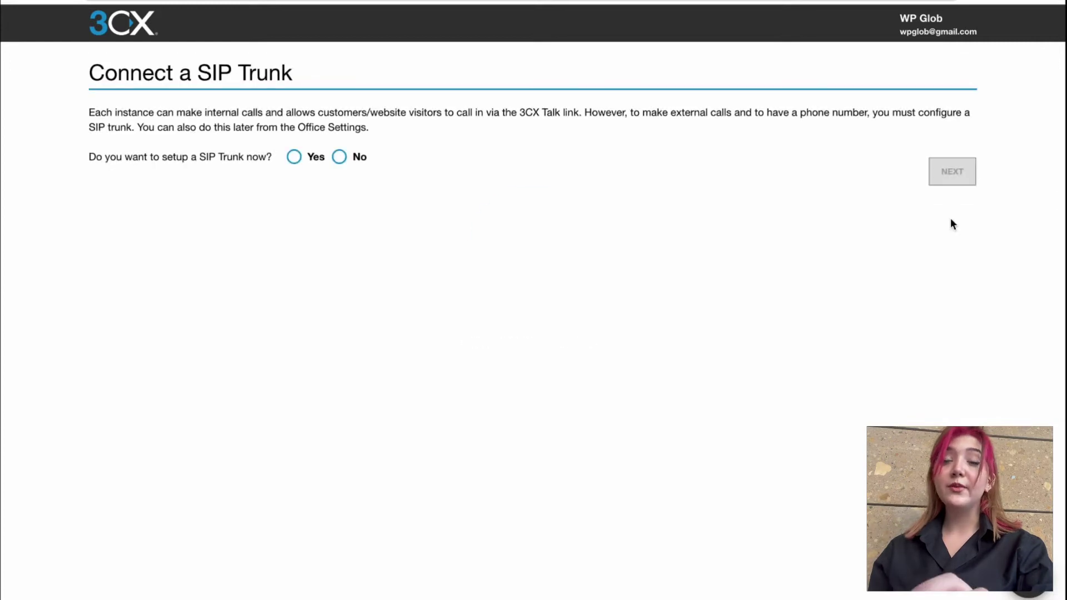
{"action": "left_click", "coordinate": [295, 158]}
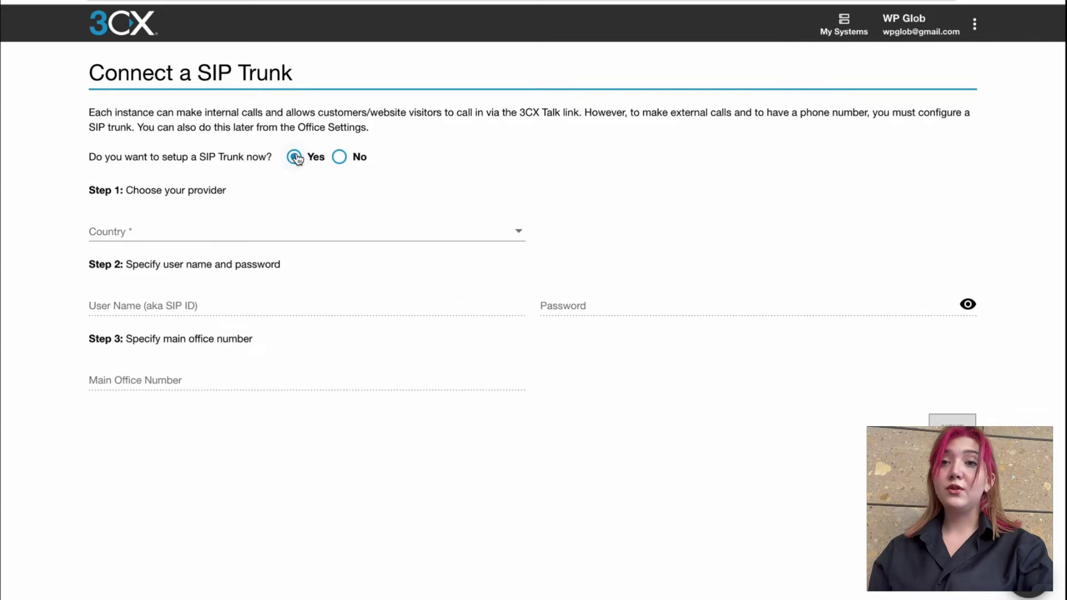
{"action": "left_click", "coordinate": [340, 158]}
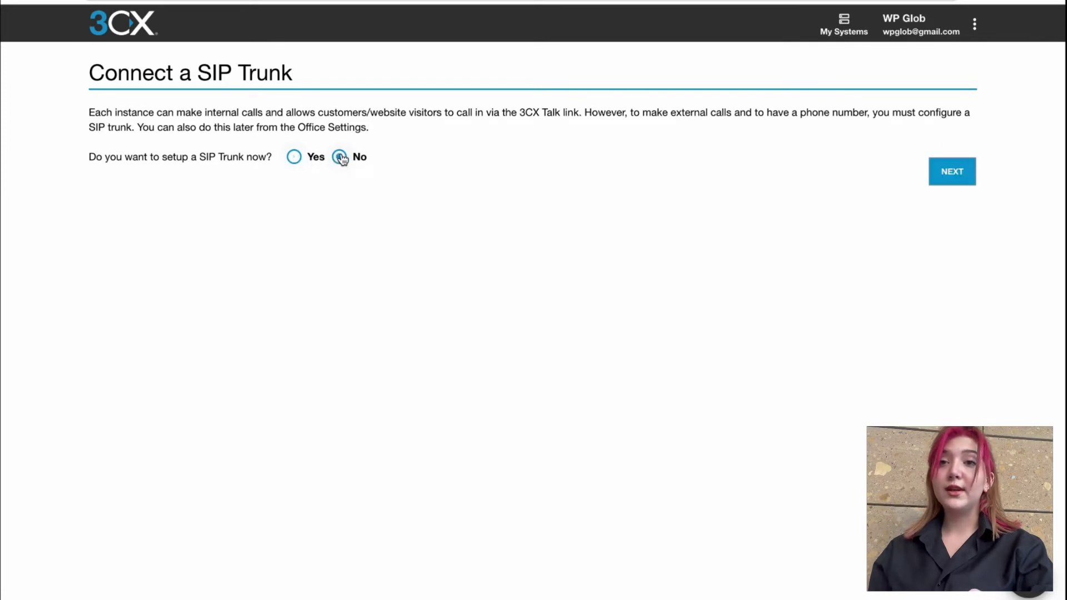
{"action": "left_click", "coordinate": [953, 171]}
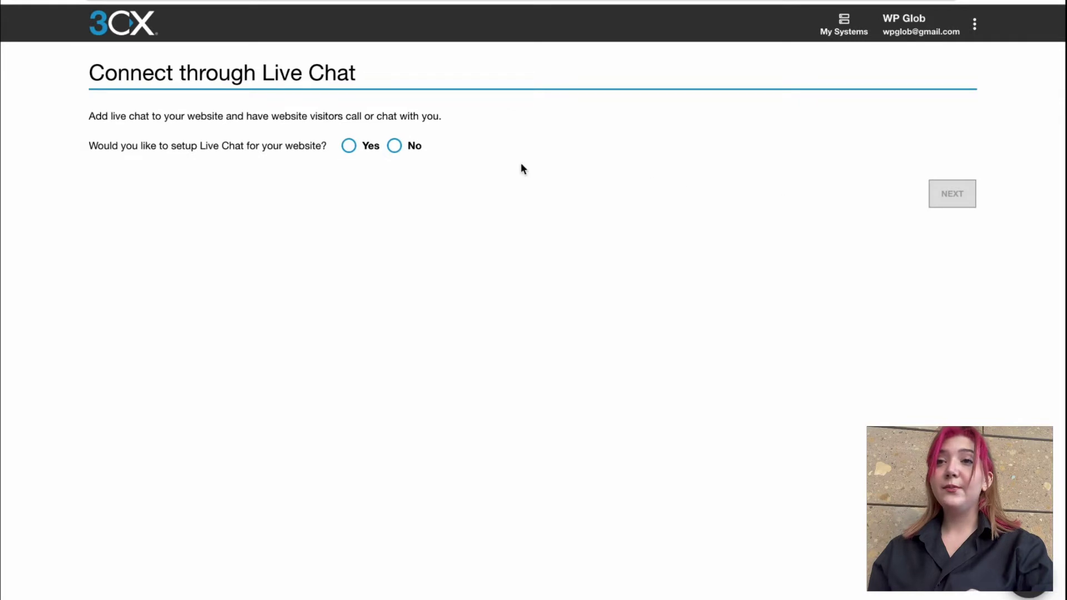
{"action": "left_click", "coordinate": [350, 147]}
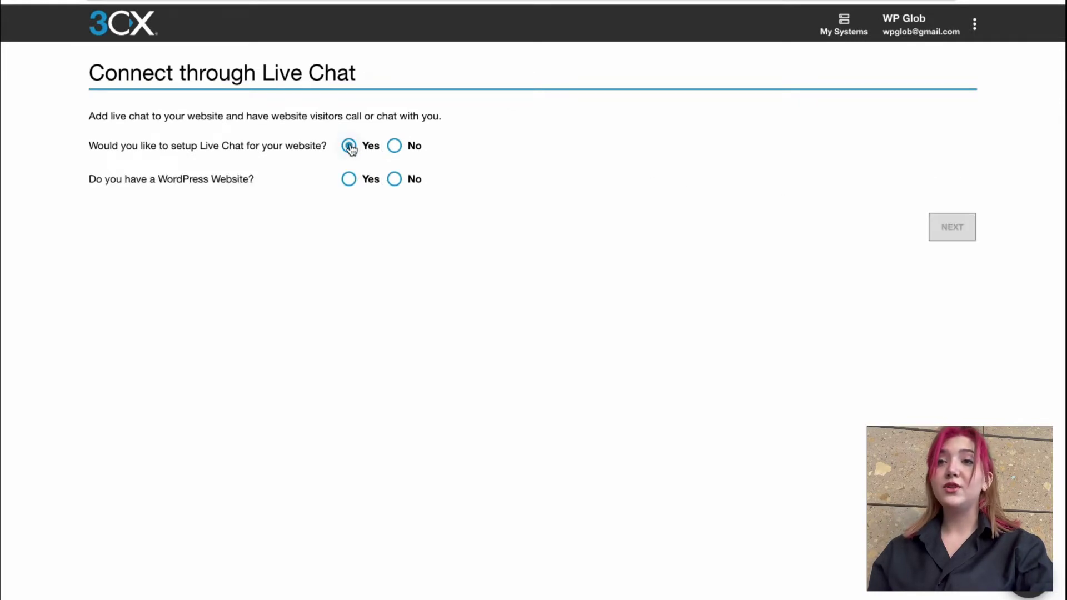
{"action": "left_click", "coordinate": [350, 180]}
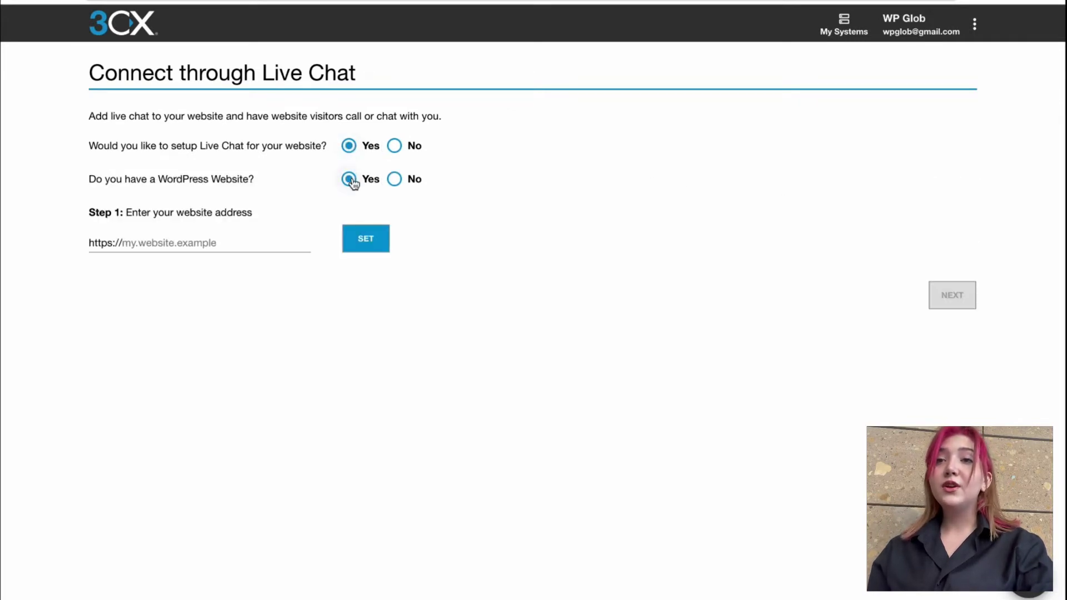
{"action": "left_click", "coordinate": [290, 242]}
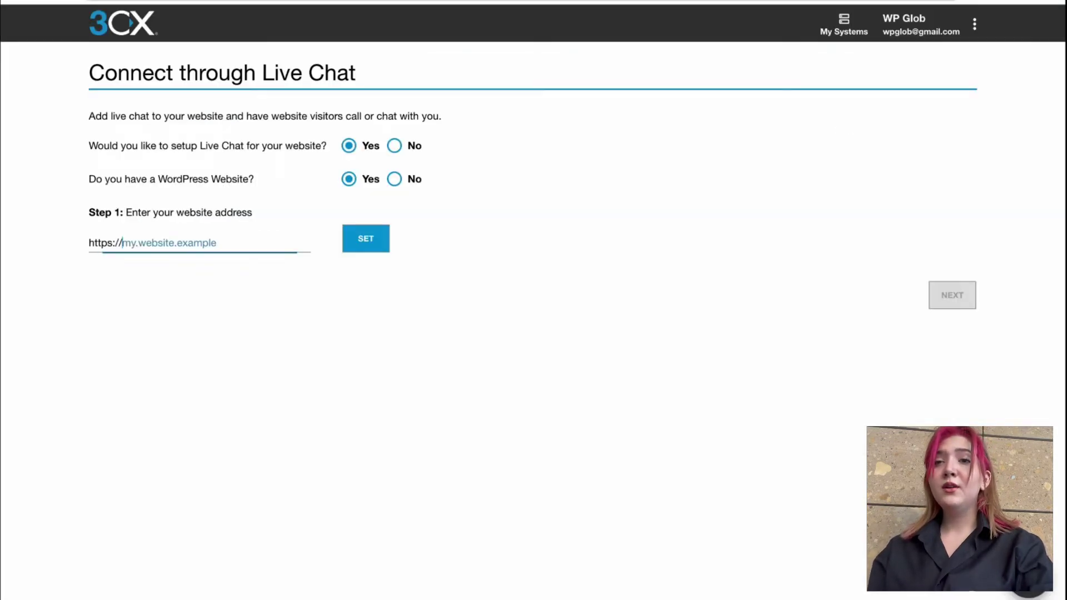
{"action": "type", "text": "https://test.wpchampions.com/wp-admin/"}
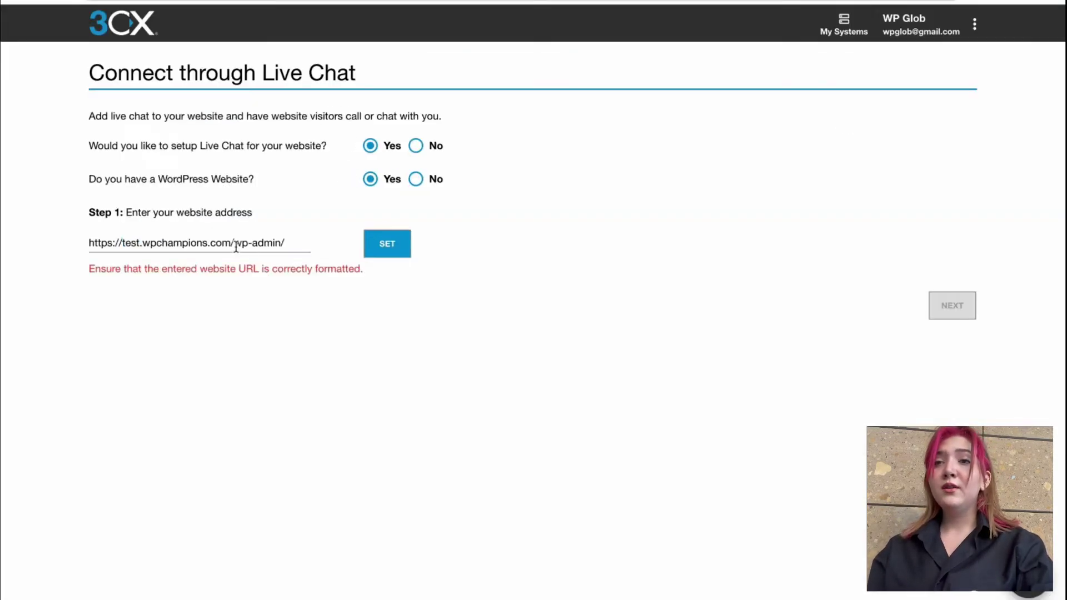
{"action": "left_click_drag", "start_coordinate": [229, 243], "coordinate": [309, 243]}
{"action": "key", "text": "BackSpace"}
{"action": "left_click", "coordinate": [389, 234]}
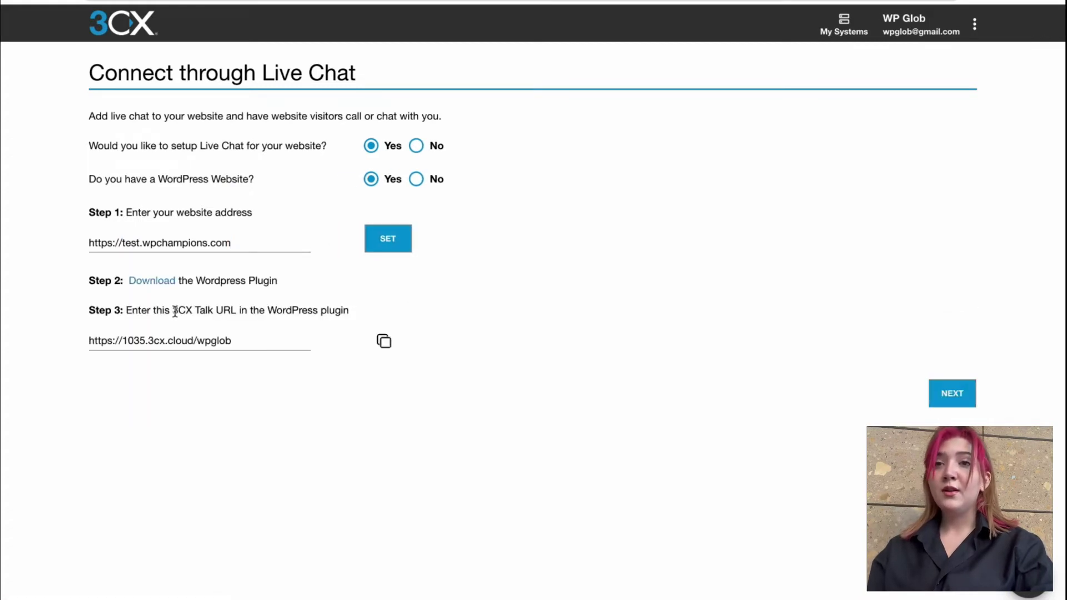
{"action": "left_click", "coordinate": [384, 342]}
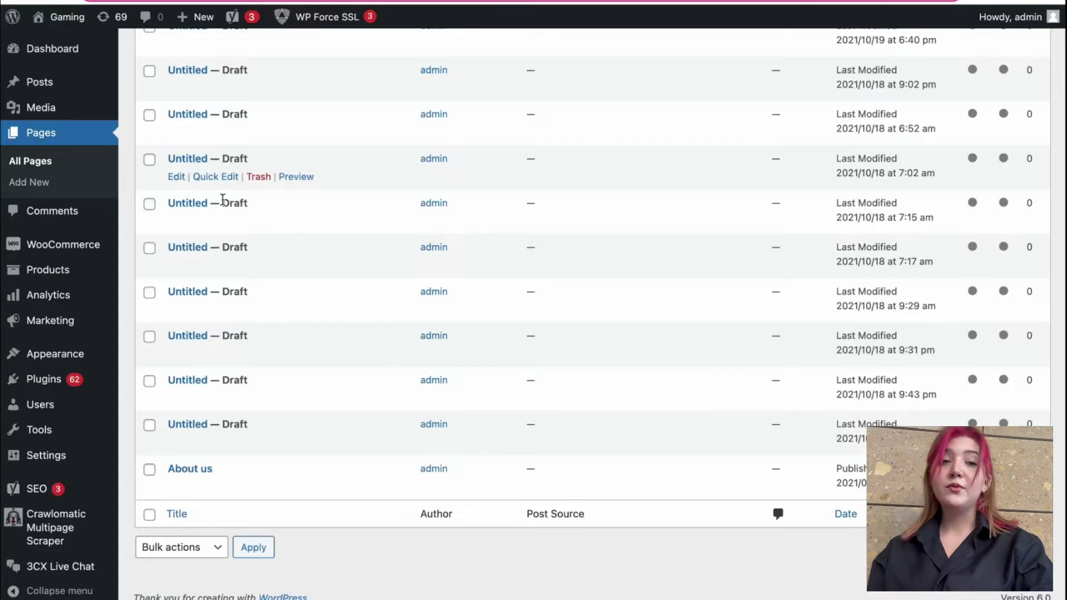
{"action": "scroll", "coordinate": [67, 573], "scroll_direction": "down", "scroll_amount": 2}
{"action": "left_click", "coordinate": [67, 572]}
{"action": "left_click", "coordinate": [410, 240]}
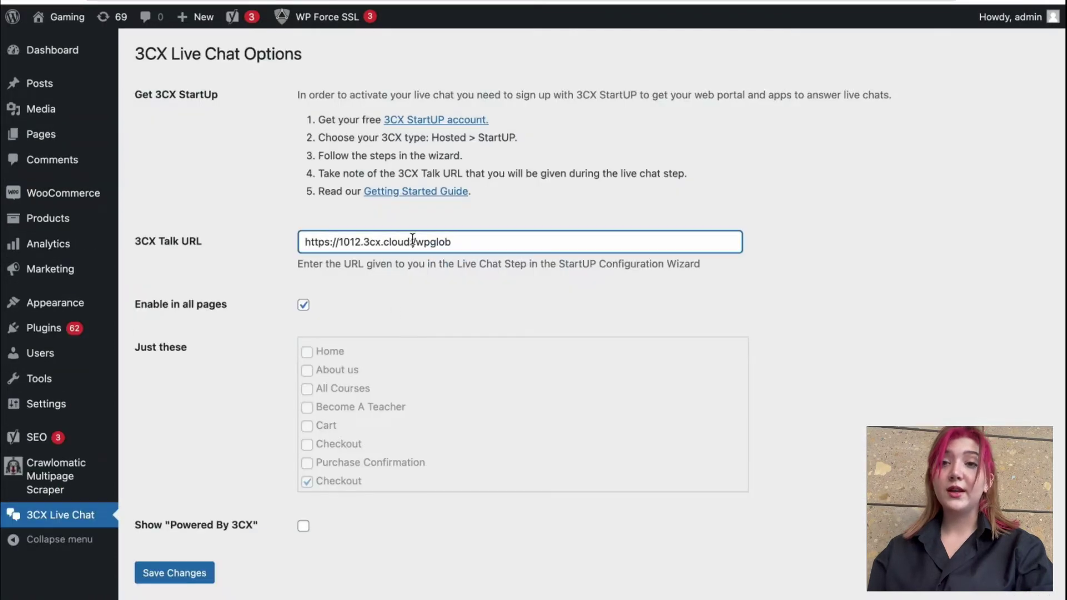
{"action": "key", "text": "ctrl+a"}
{"action": "key", "text": "BackSpace"}
{"action": "key", "text": "ctrl+v"}
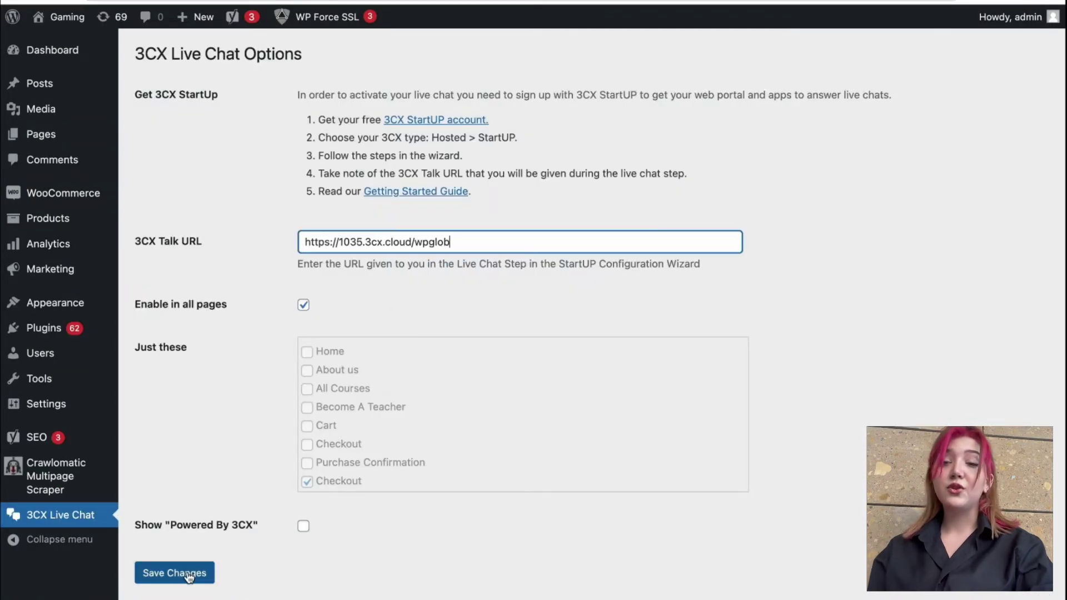
Step: Turn off Enable in all pages, save the plugin settings, and continue the 3CX wizard
{"action": "left_click", "coordinate": [304, 306]}
{"action": "left_click", "coordinate": [305, 307]}
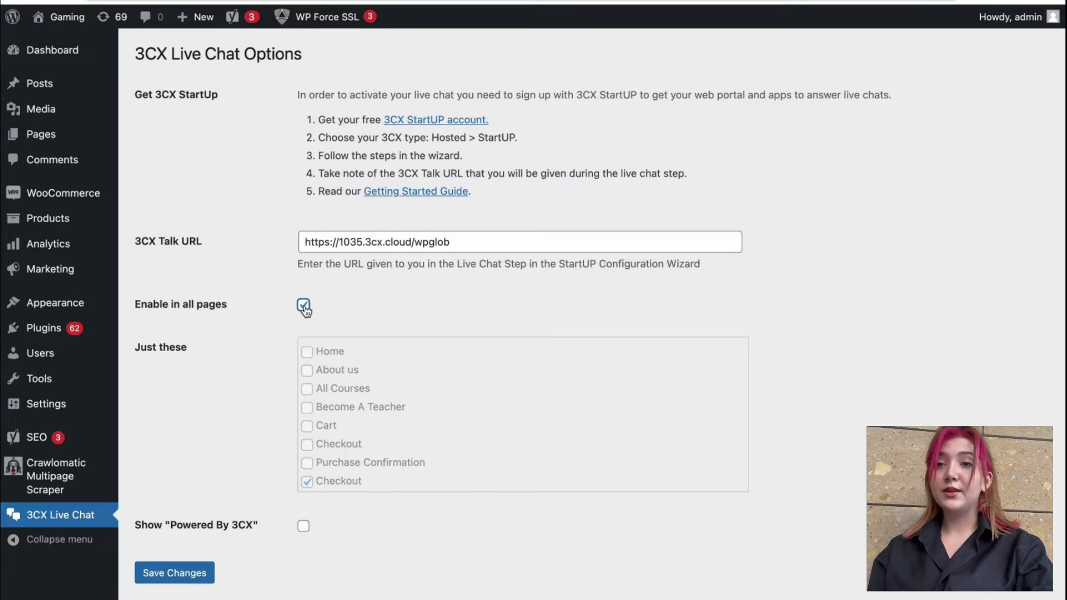
{"action": "left_click", "coordinate": [305, 307]}
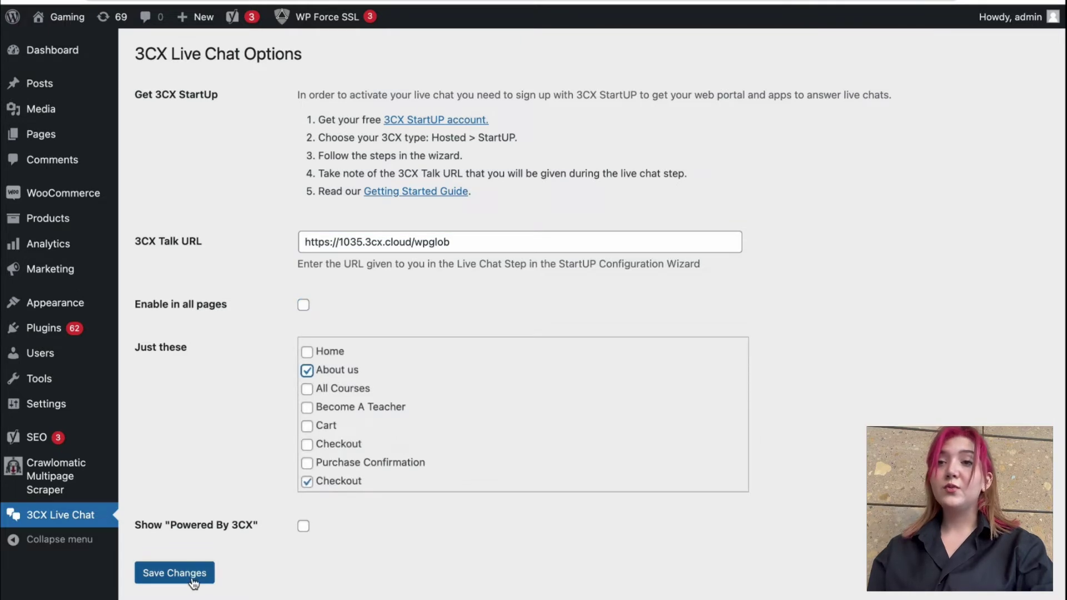
{"action": "left_click", "coordinate": [161, 573]}
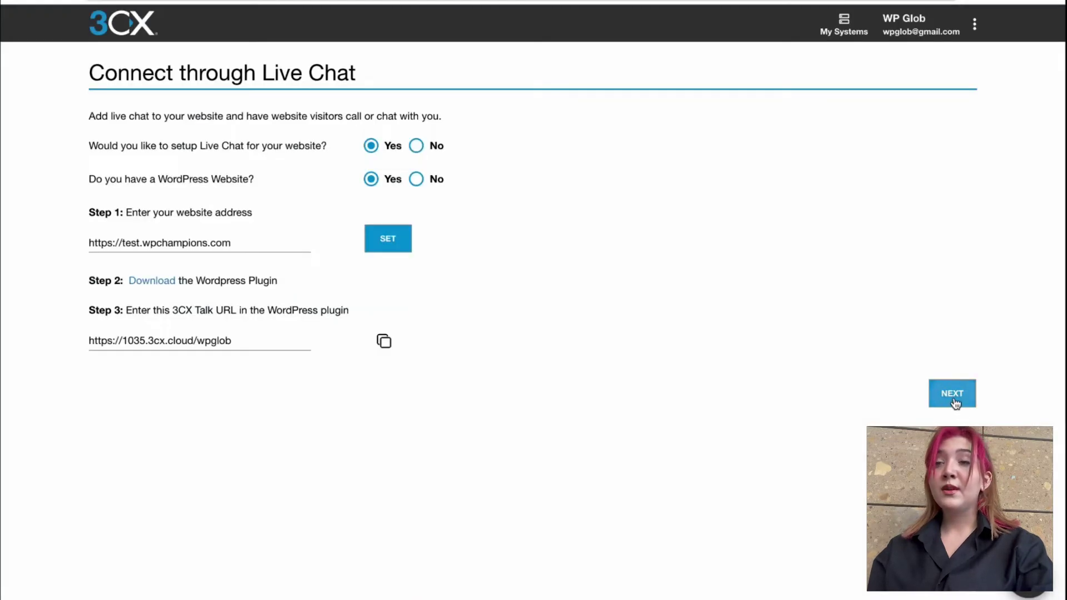
{"action": "left_click", "coordinate": [953, 396]}
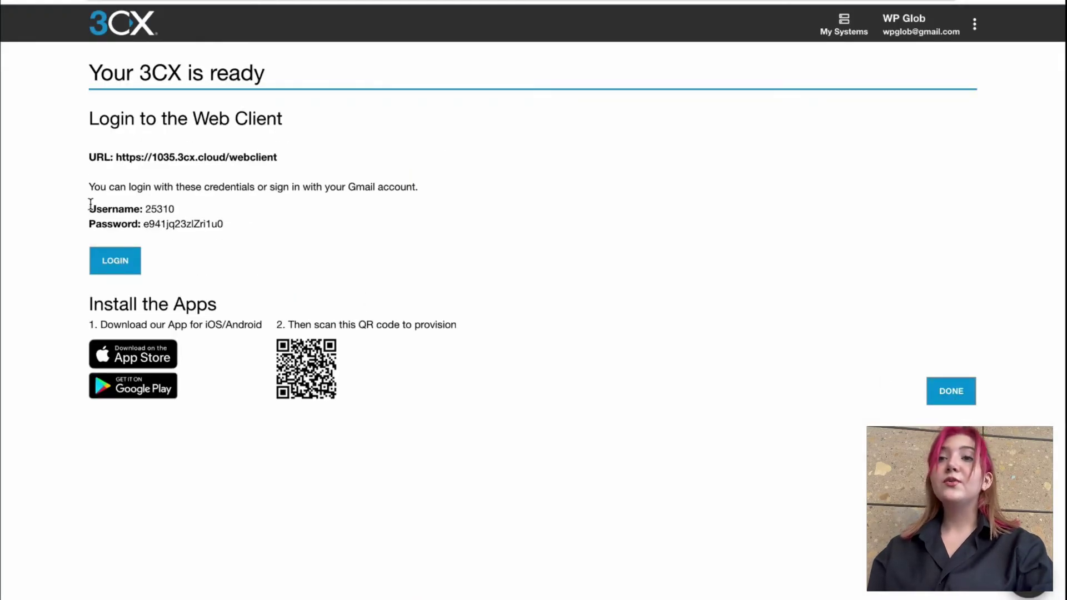
Step: Sign in to the 3CX web client with the wizard's credentials and open Office Settings > Voice & Chat
{"action": "left_click_drag", "start_coordinate": [90, 205], "coordinate": [238, 220]}
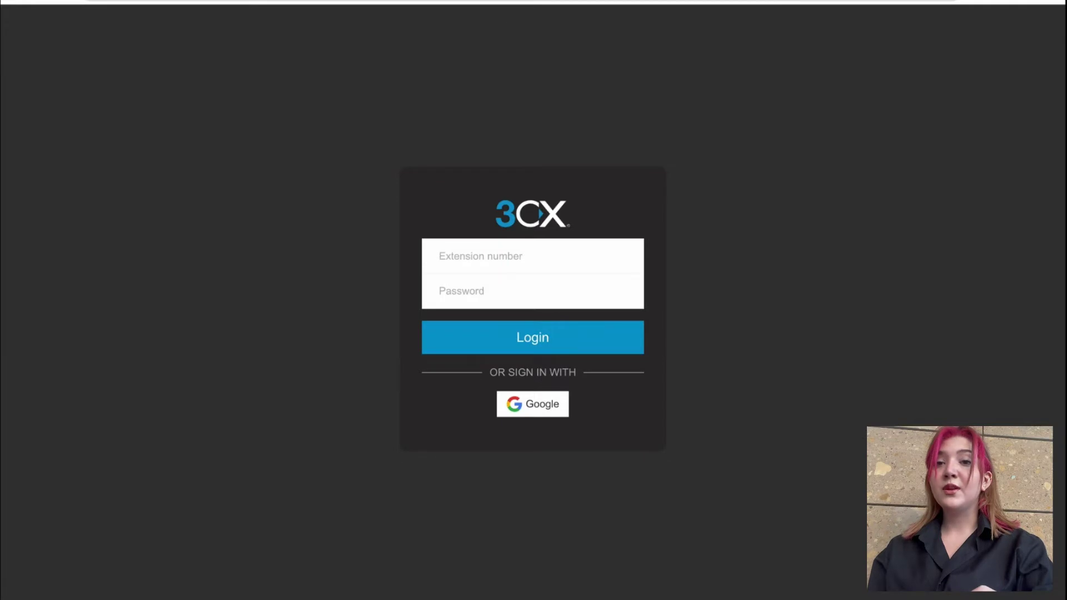
{"action": "left_click", "coordinate": [524, 300]}
{"action": "key", "text": "ctrl+v"}
{"action": "key", "text": "Return"}
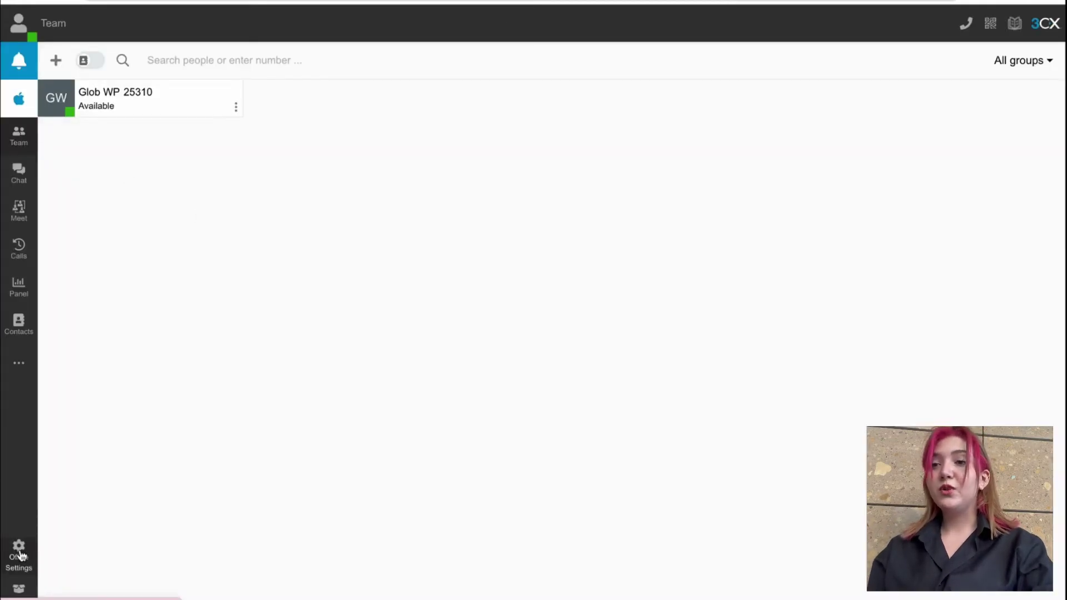
{"action": "left_click", "coordinate": [19, 550]}
{"action": "left_click", "coordinate": [333, 160]}
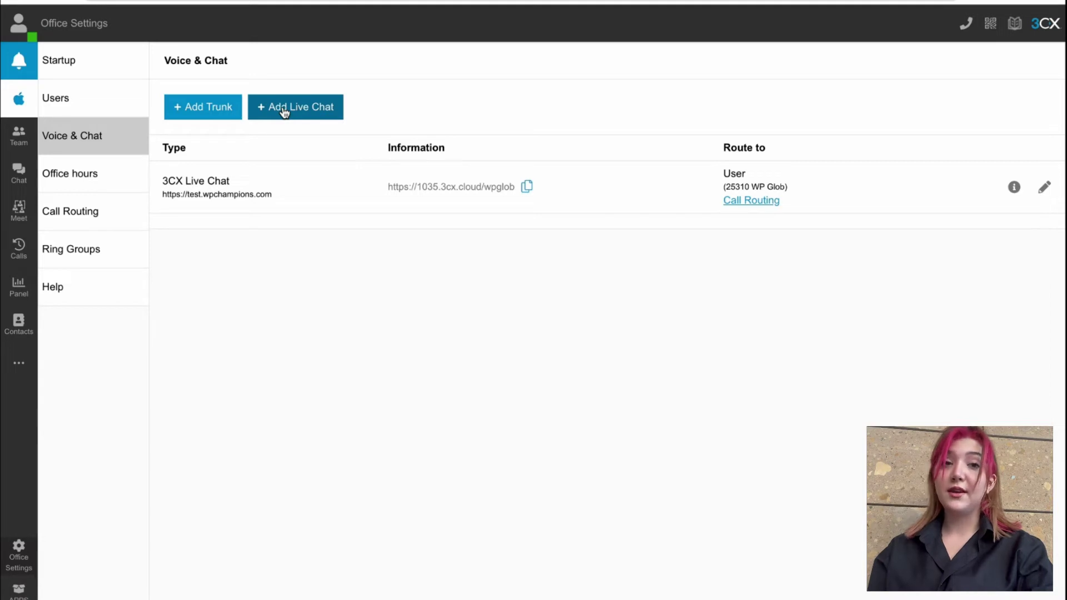
Step: Edit the 3CX Live Chat so visitors must provide only their Name
{"action": "left_click", "coordinate": [270, 180]}
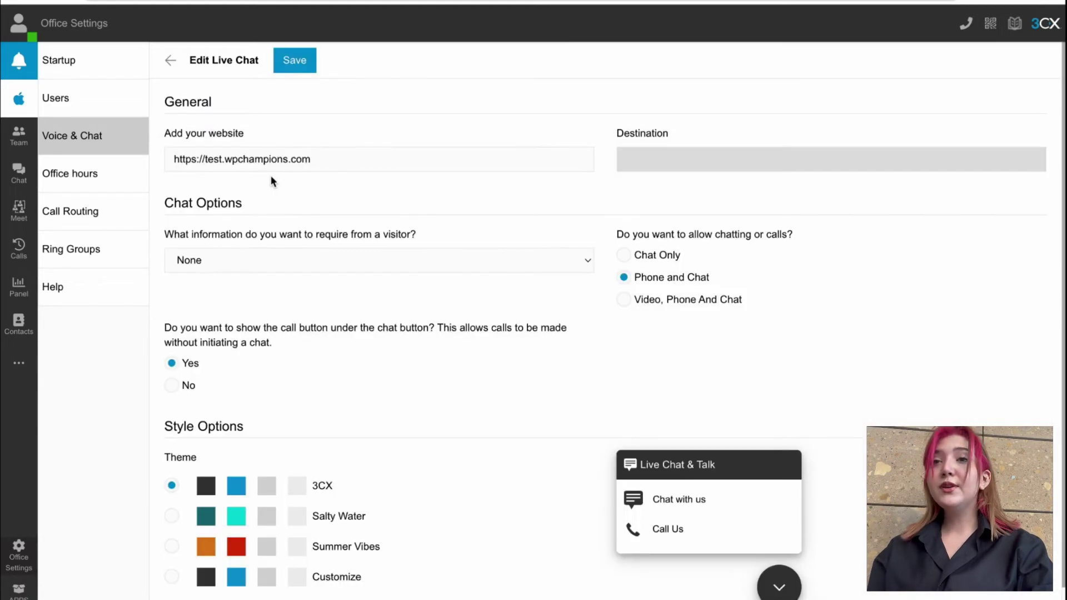
{"action": "scroll", "coordinate": [415, 249], "scroll_direction": "down", "scroll_amount": 1}
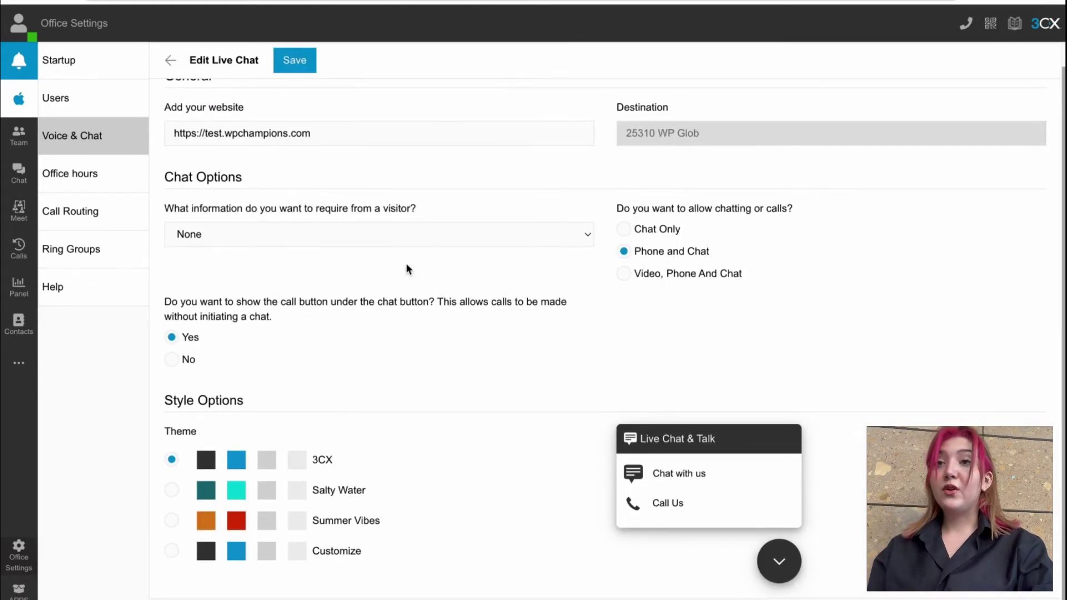
{"action": "left_click", "coordinate": [370, 134]}
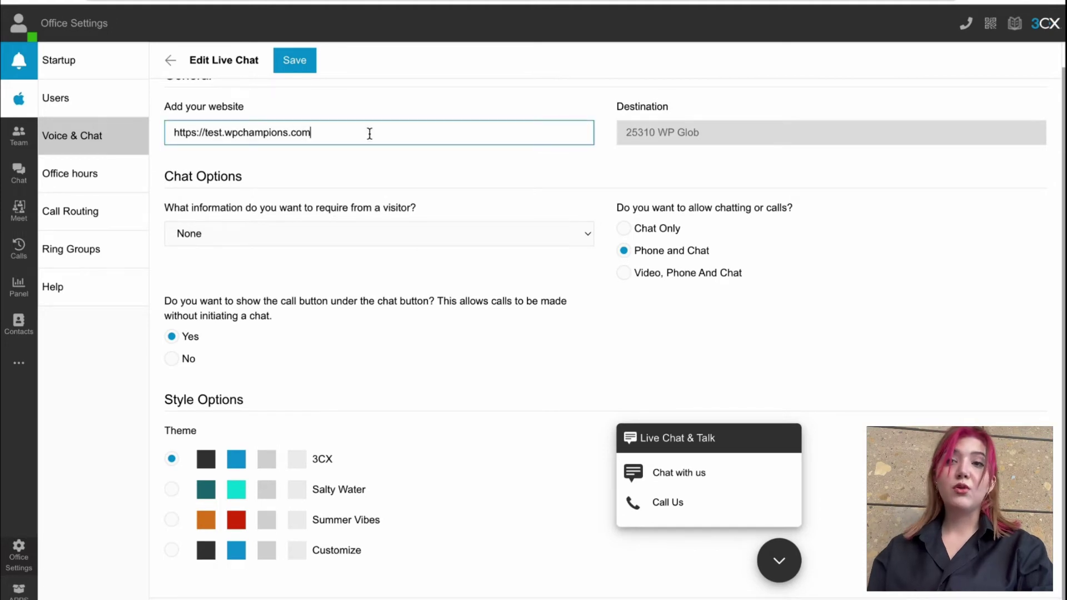
{"action": "left_click", "coordinate": [279, 233]}
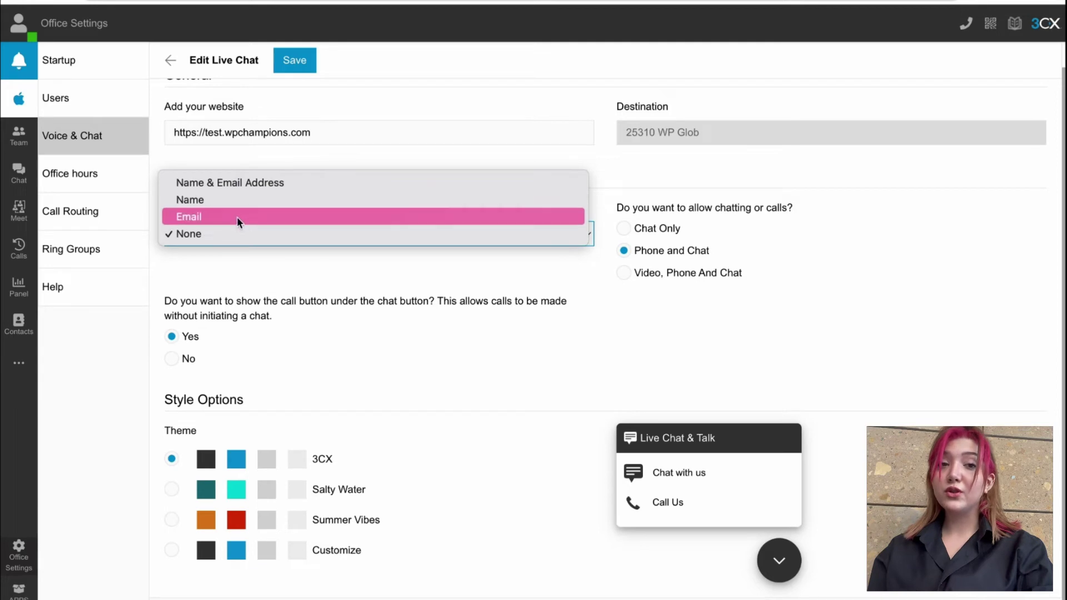
{"action": "left_click", "coordinate": [259, 183]}
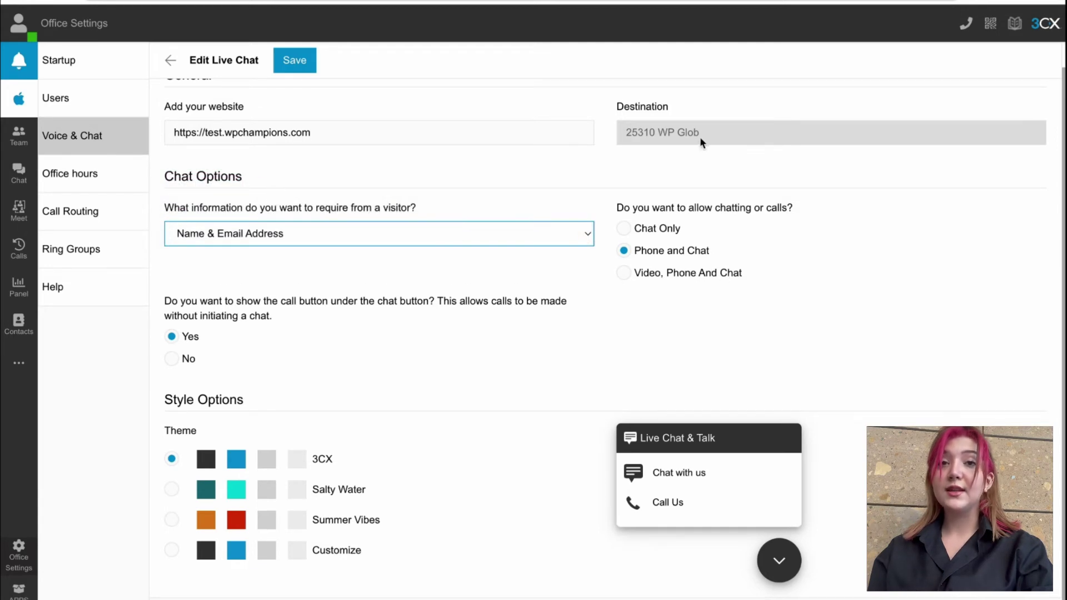
{"action": "left_click", "coordinate": [397, 234]}
{"action": "left_click", "coordinate": [363, 251]}
Step: Try the chat-only, phone and chat, and video, phone and chat options
{"action": "left_click", "coordinate": [664, 232]}
{"action": "left_click", "coordinate": [663, 251]}
{"action": "left_click", "coordinate": [665, 274]}
{"action": "left_click", "coordinate": [661, 232]}
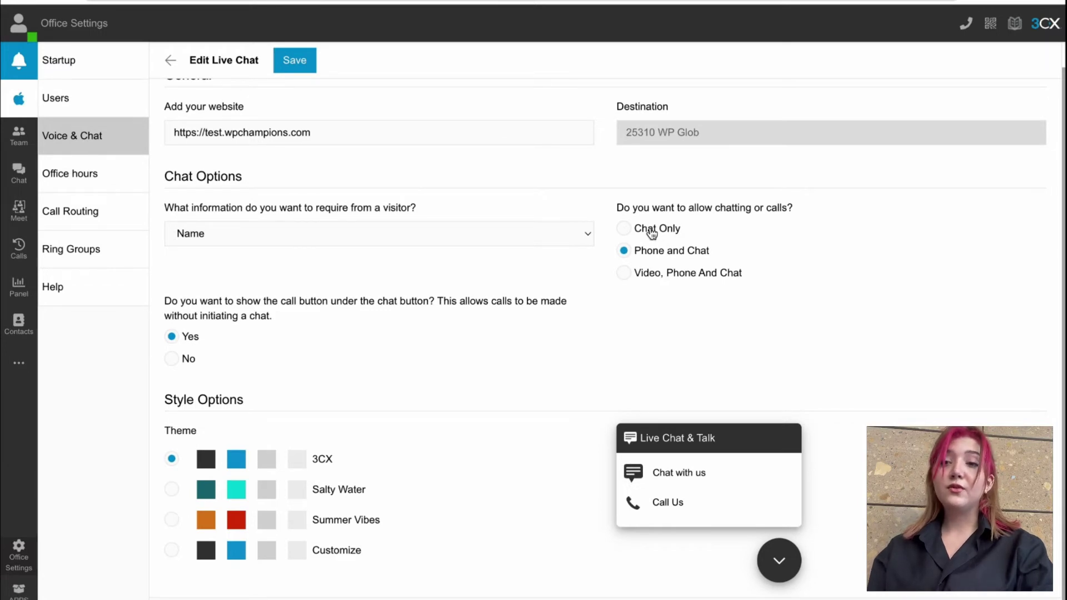
Step: Apply the Salty Water theme and start a test chat in the widget preview
{"action": "left_click", "coordinate": [172, 489]}
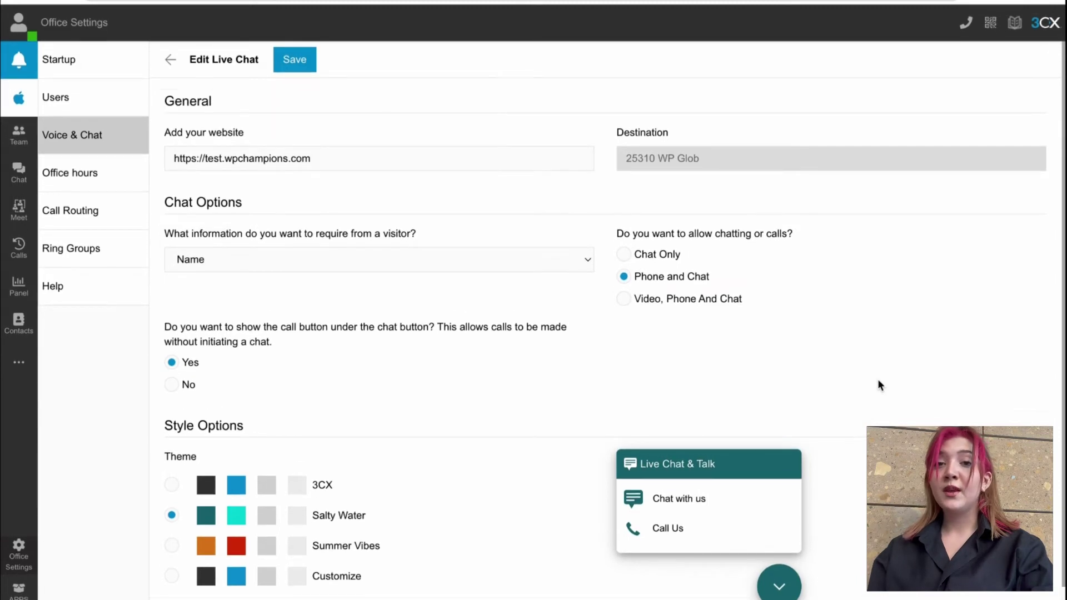
{"action": "left_click", "coordinate": [744, 549]}
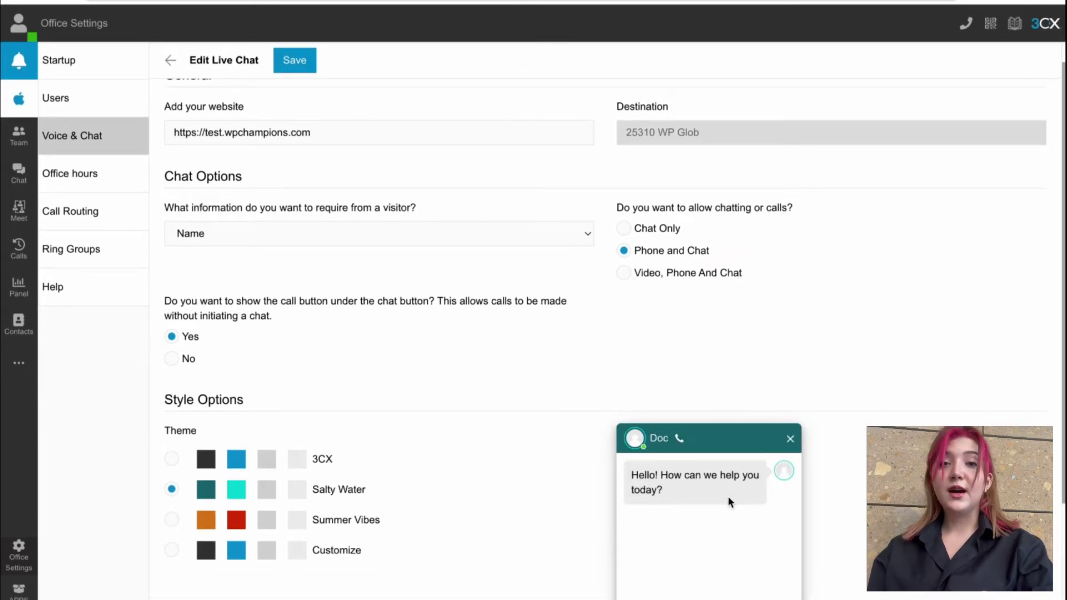
{"action": "scroll", "coordinate": [728, 496], "scroll_direction": "down", "scroll_amount": 2}
{"action": "scroll", "coordinate": [729, 479], "scroll_direction": "down", "scroll_amount": 1}
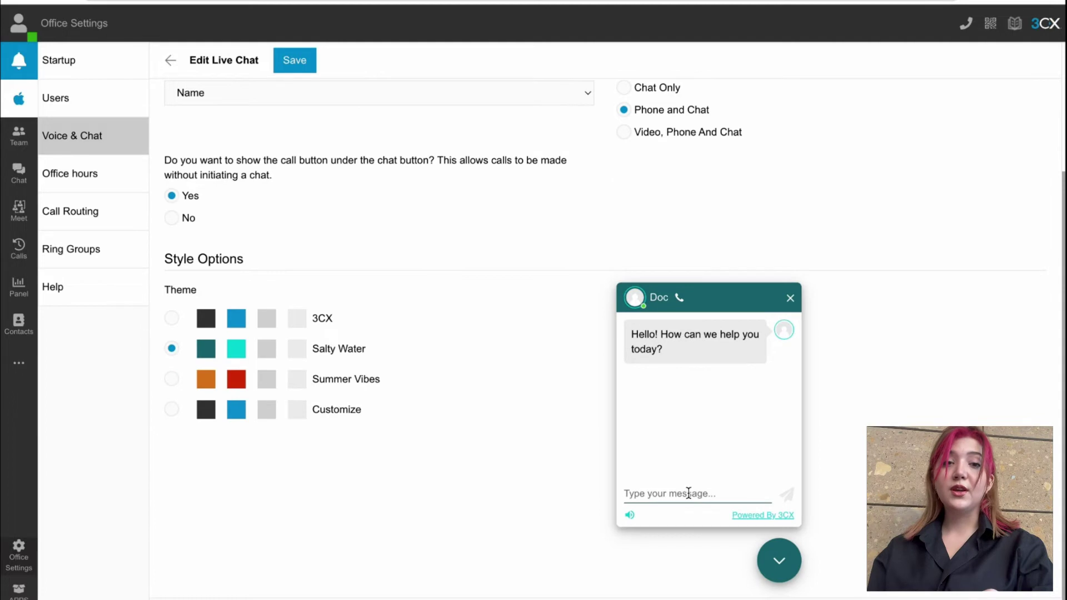
Step: Send the test messages 'Hey' and 'I need X issue resolved'
{"action": "type", "text": "Hey"}
{"action": "key", "text": "Return"}
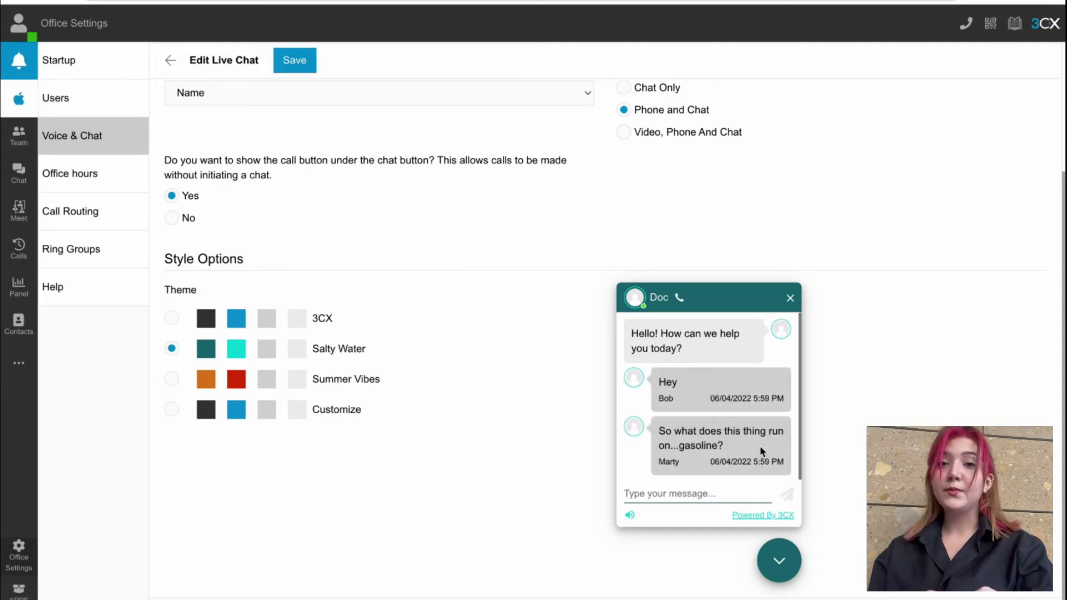
{"action": "type", "text": "I"}
{"action": "key", "text": "BackSpace"}
{"action": "type", "text": "I n"}
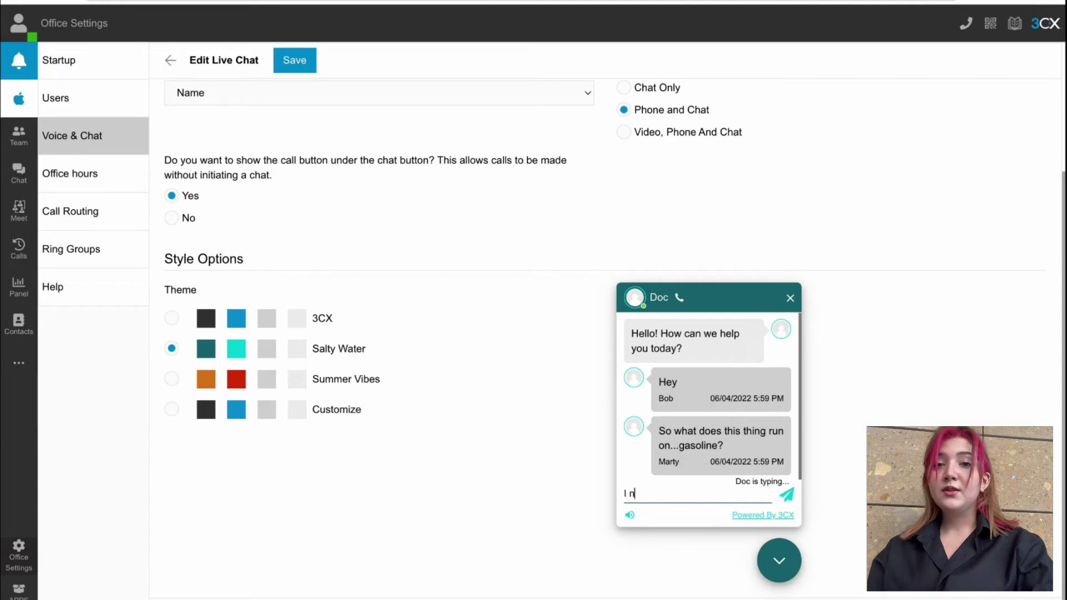
{"action": "type", "text": "eed X"}
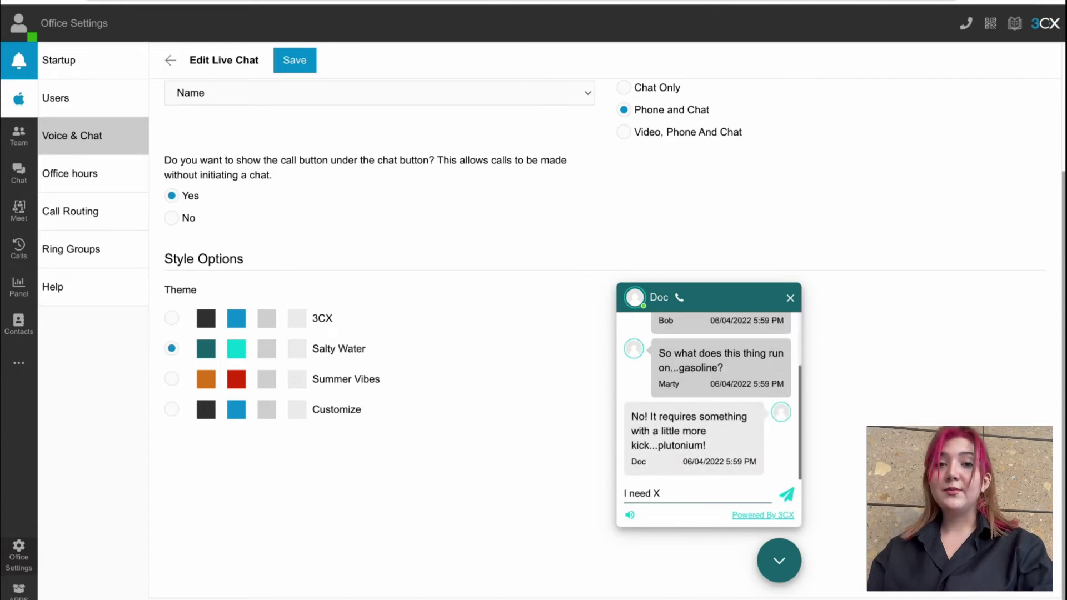
{"action": "type", "text": " issue reso"}
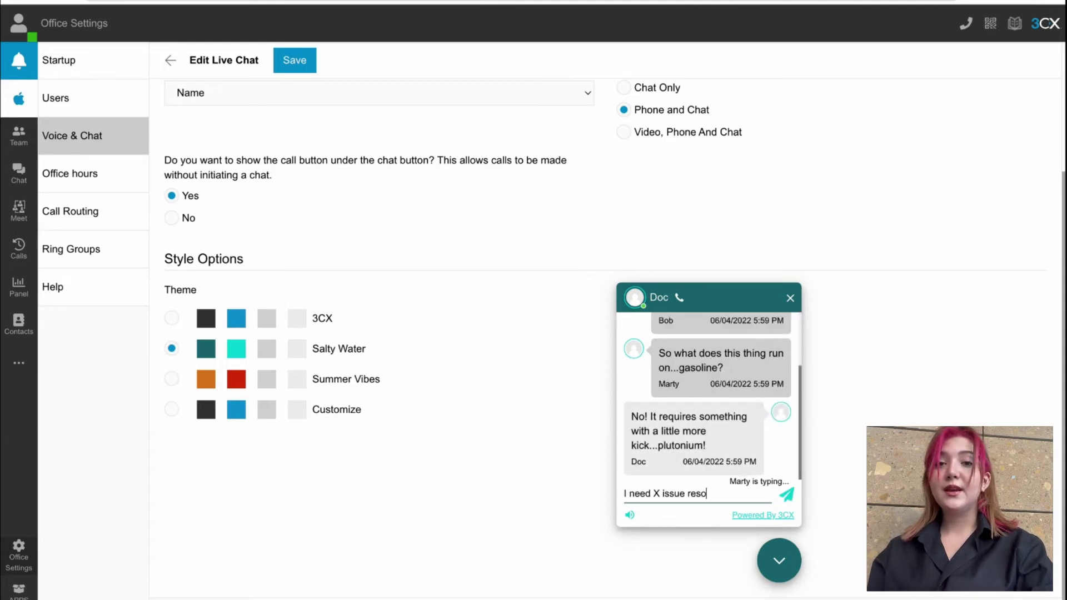
{"action": "type", "text": "lved"}
{"action": "key", "text": "Return"}
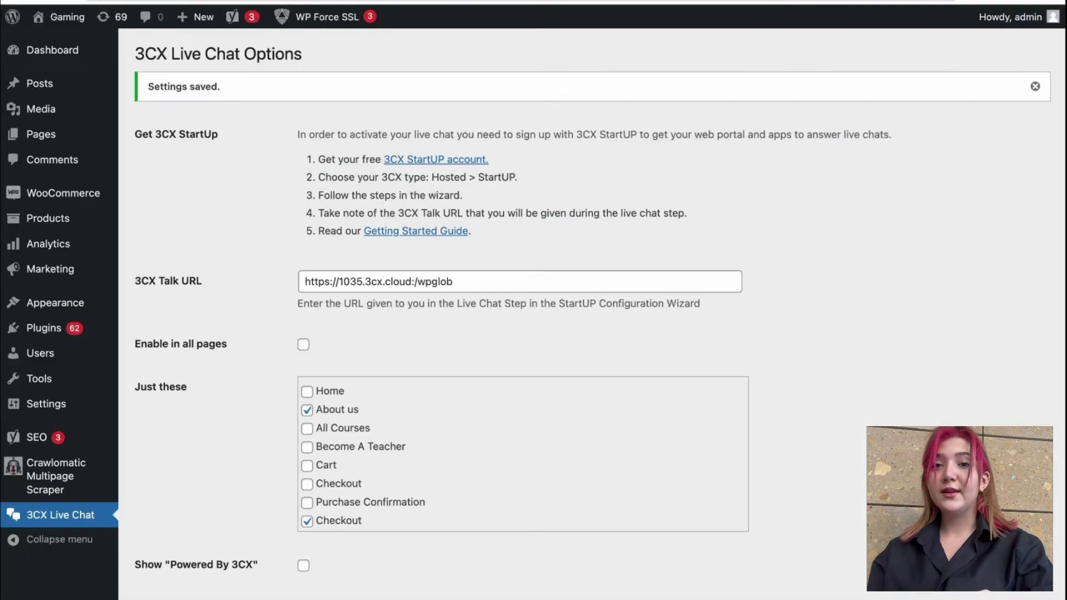
Step: Search WordPress's Add Plugins page for 3cx, then return to the 3CX Live Chat settings
{"action": "mouse_move", "coordinate": [67, 328]}
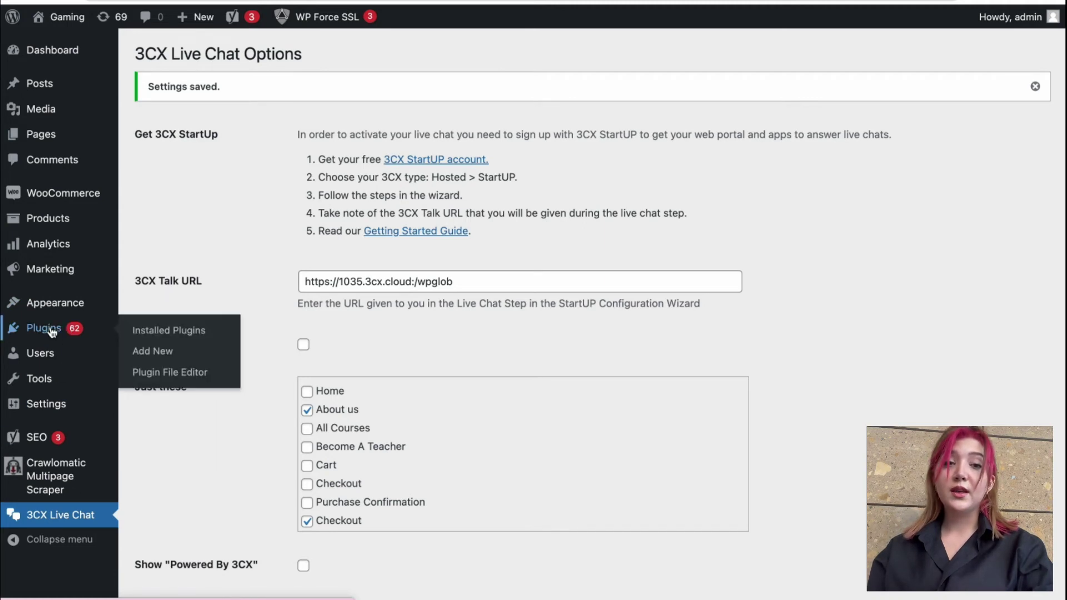
{"action": "left_click", "coordinate": [158, 352]}
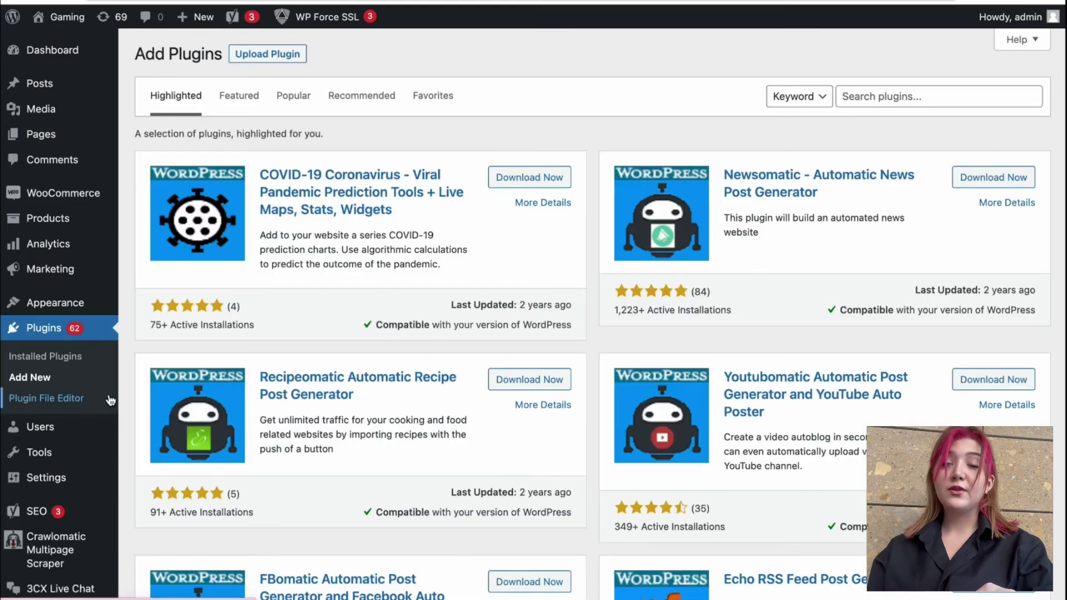
{"action": "left_click", "coordinate": [944, 96]}
{"action": "type", "text": "3cx"}
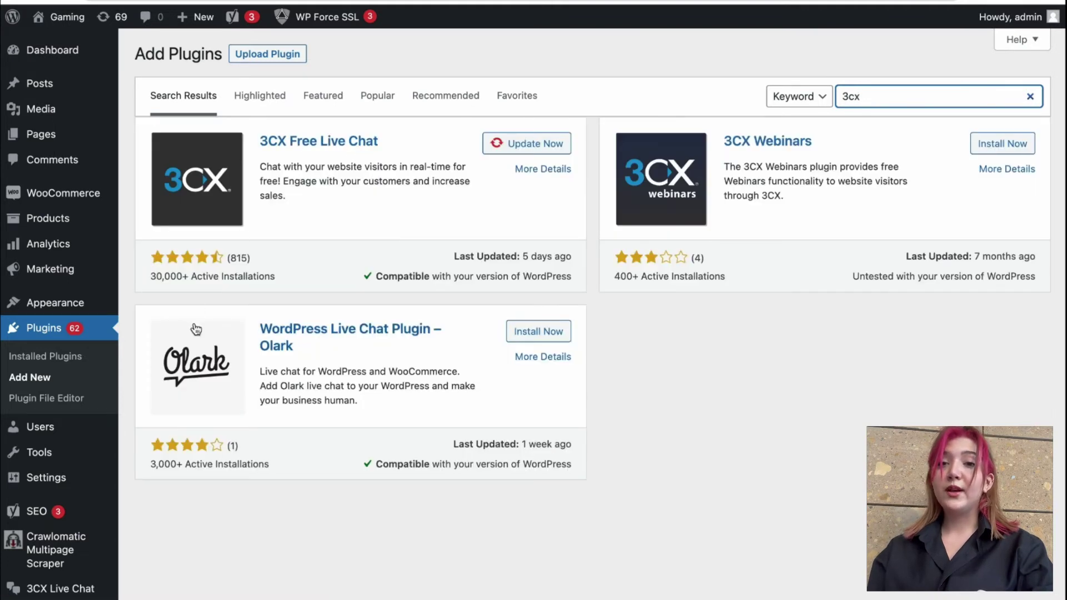
{"action": "scroll", "coordinate": [57, 472], "scroll_direction": "down", "scroll_amount": 1}
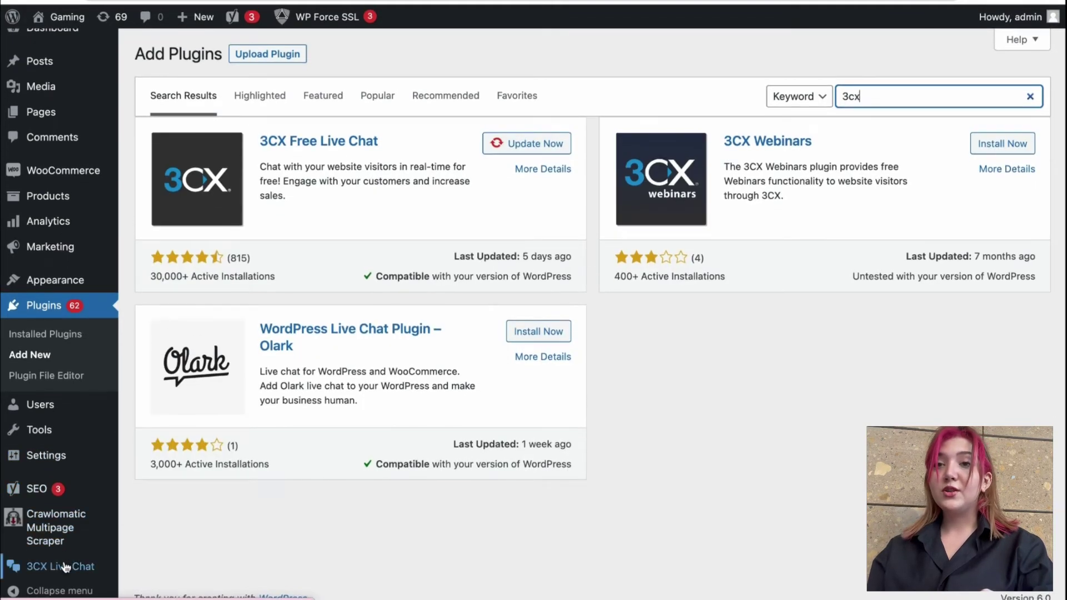
{"action": "left_click", "coordinate": [62, 560]}
Step: Turn on Enable in all pages, save, and browse the Pages > All Pages list
{"action": "scroll", "coordinate": [397, 421], "scroll_direction": "down", "scroll_amount": 3}
{"action": "left_click", "coordinate": [303, 304]}
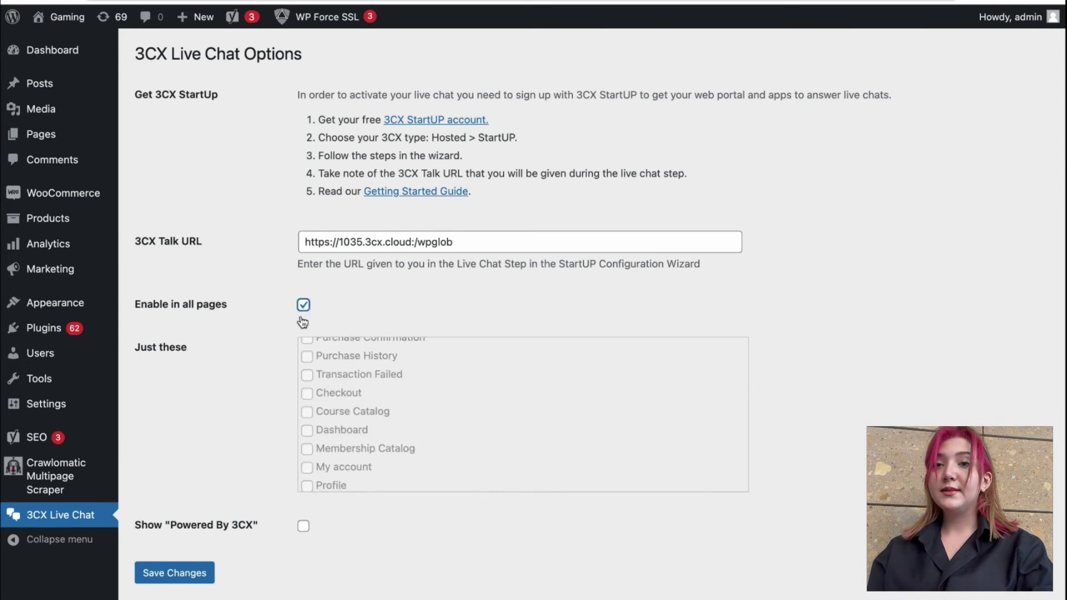
{"action": "left_click", "coordinate": [183, 572]}
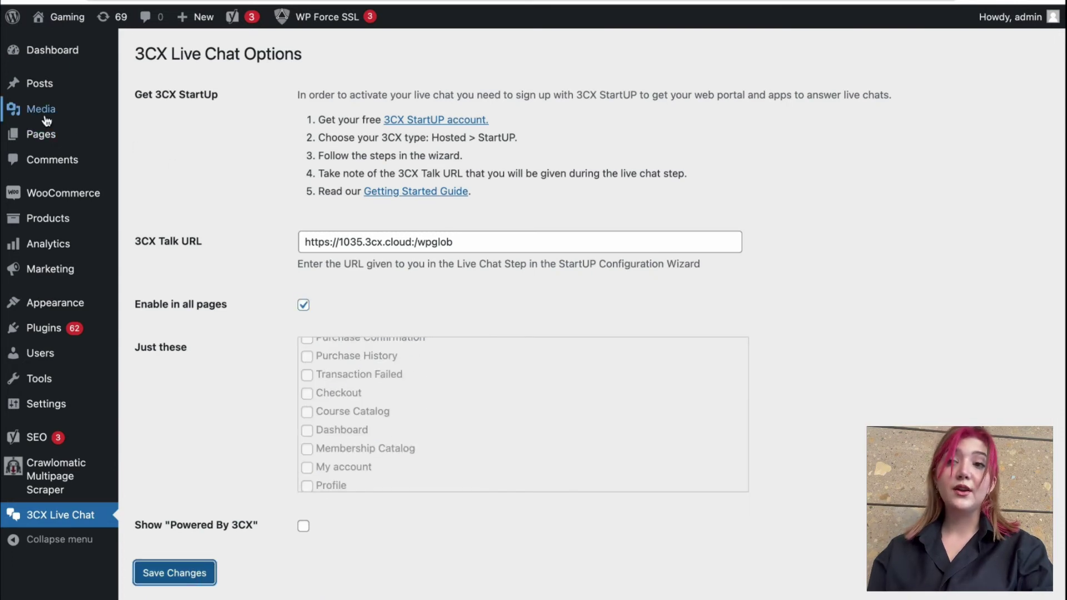
{"action": "mouse_move", "coordinate": [64, 137]}
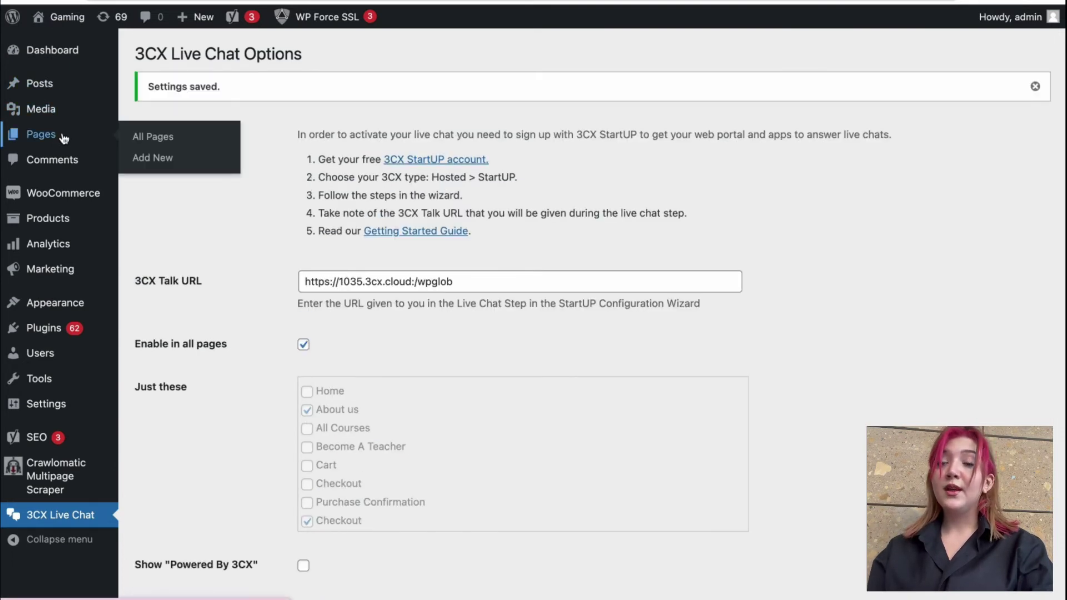
{"action": "left_click", "coordinate": [64, 136]}
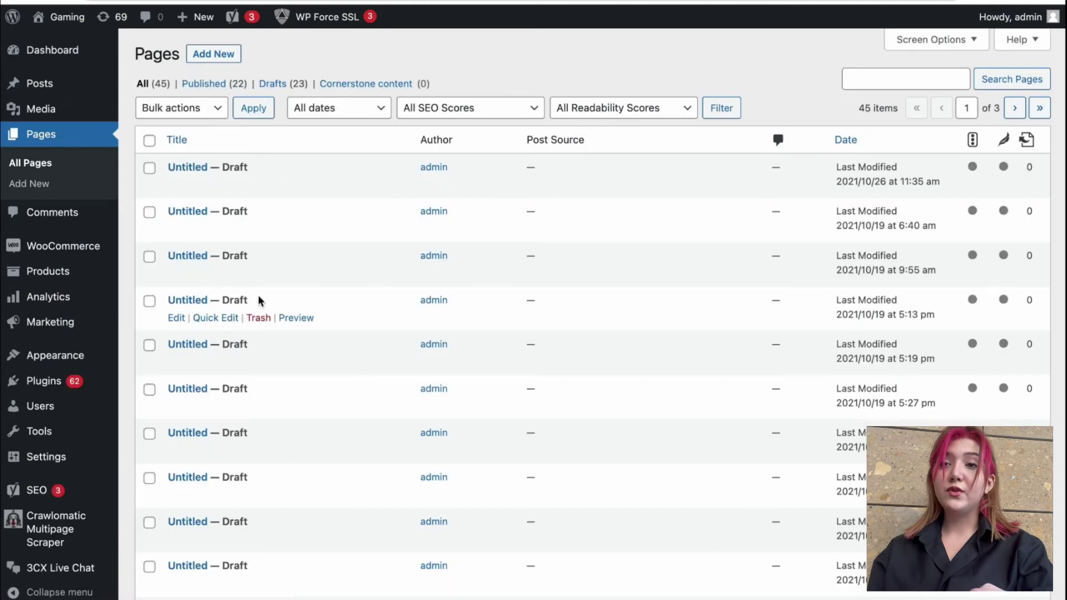
{"action": "scroll", "coordinate": [258, 300], "scroll_direction": "down", "scroll_amount": 10}
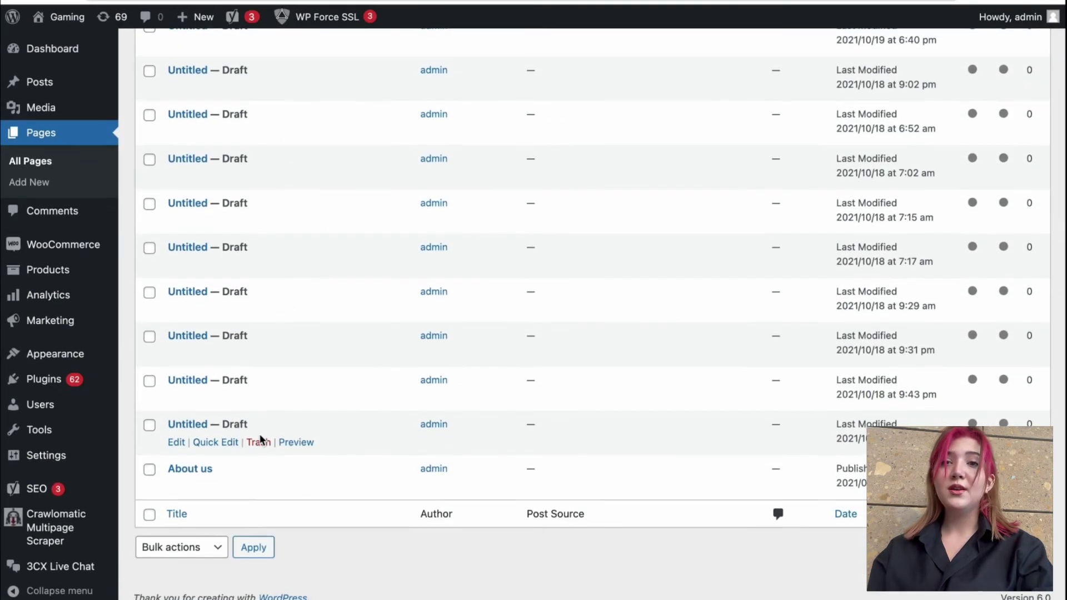
Step: Preview the Untitled page, start a text chat in the widget, and write 'heyy how you doing'
{"action": "left_click", "coordinate": [296, 436]}
{"action": "left_click", "coordinate": [1010, 572]}
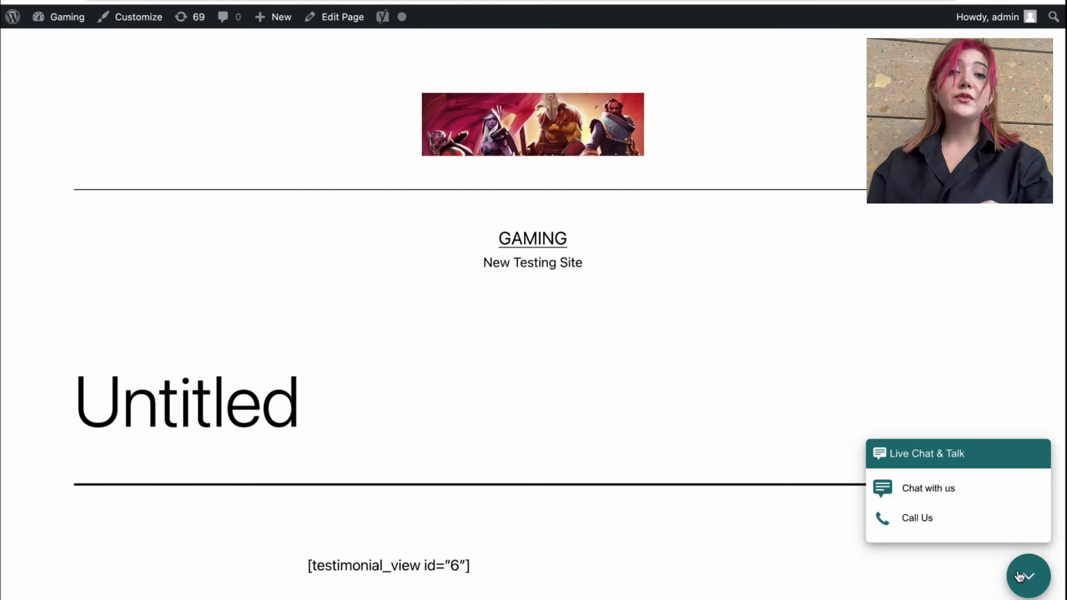
{"action": "left_click", "coordinate": [954, 499]}
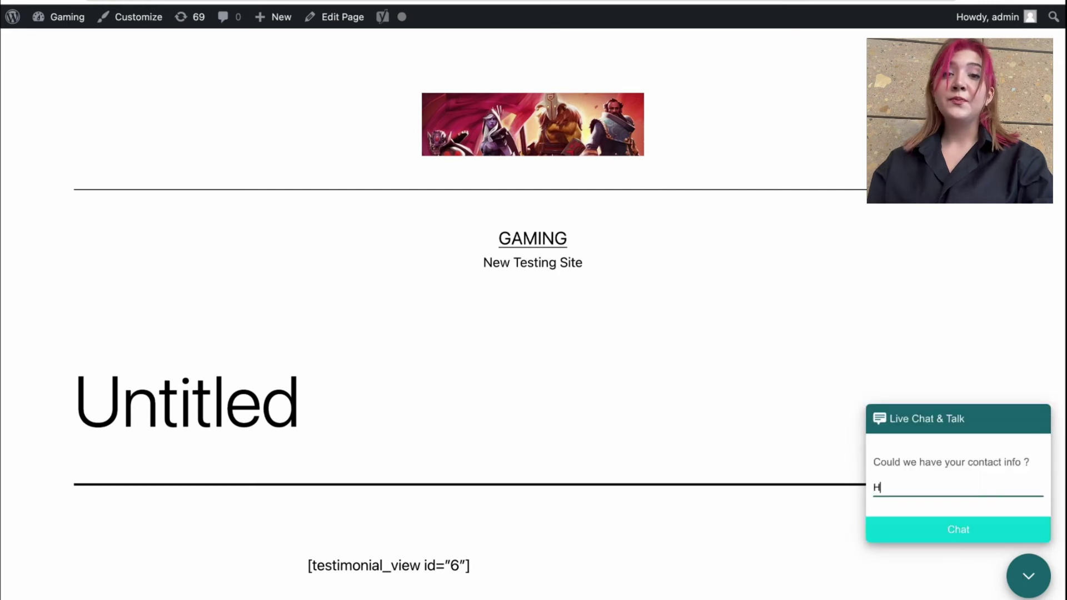
{"action": "key", "text": "Return"}
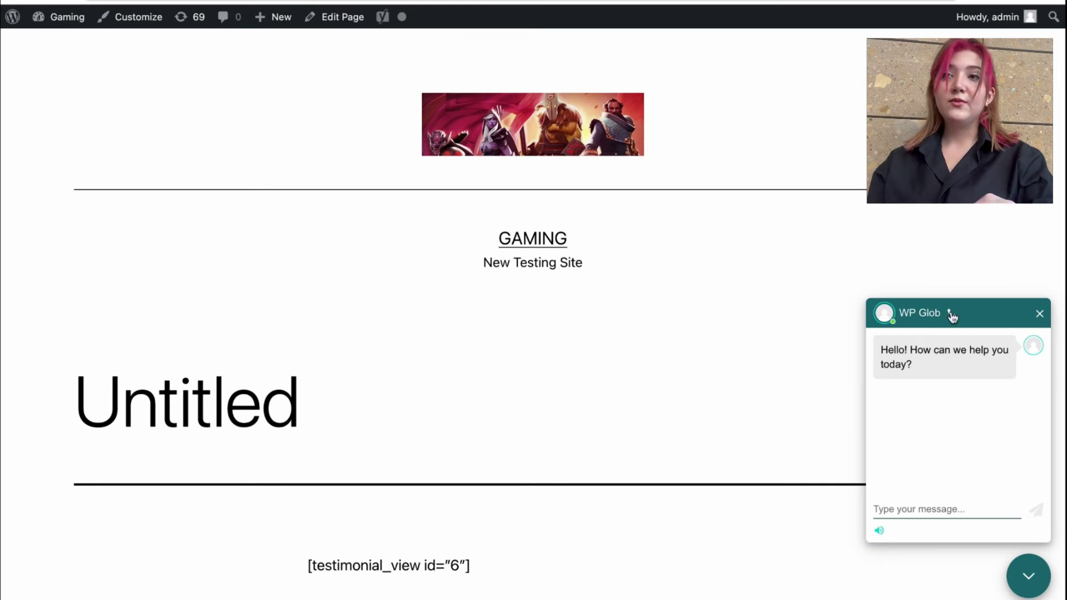
{"action": "type", "text": "heyy "}
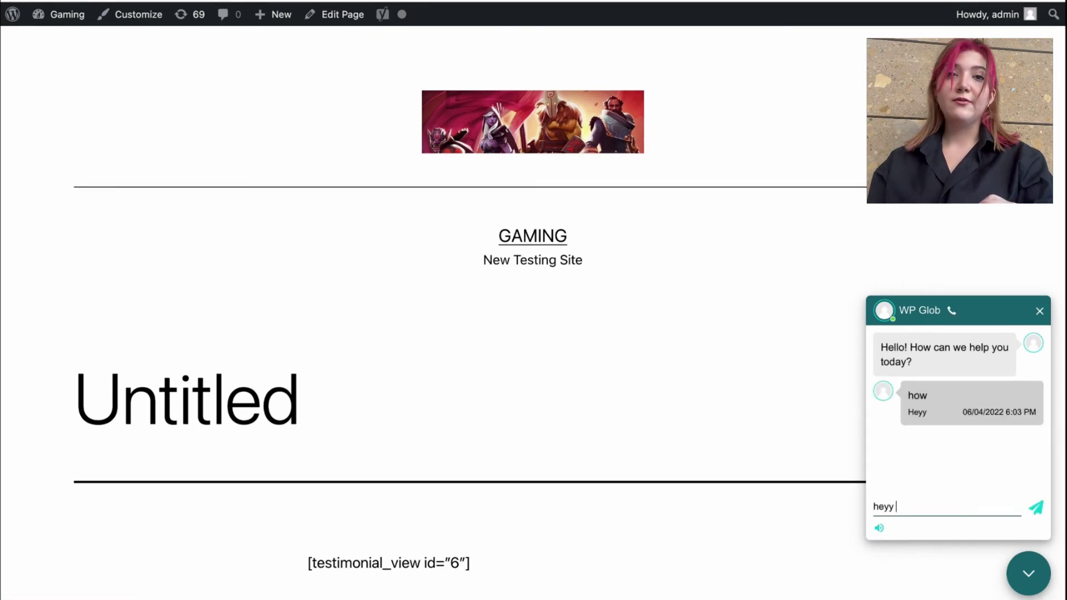
{"action": "type", "text": "how you doing"}
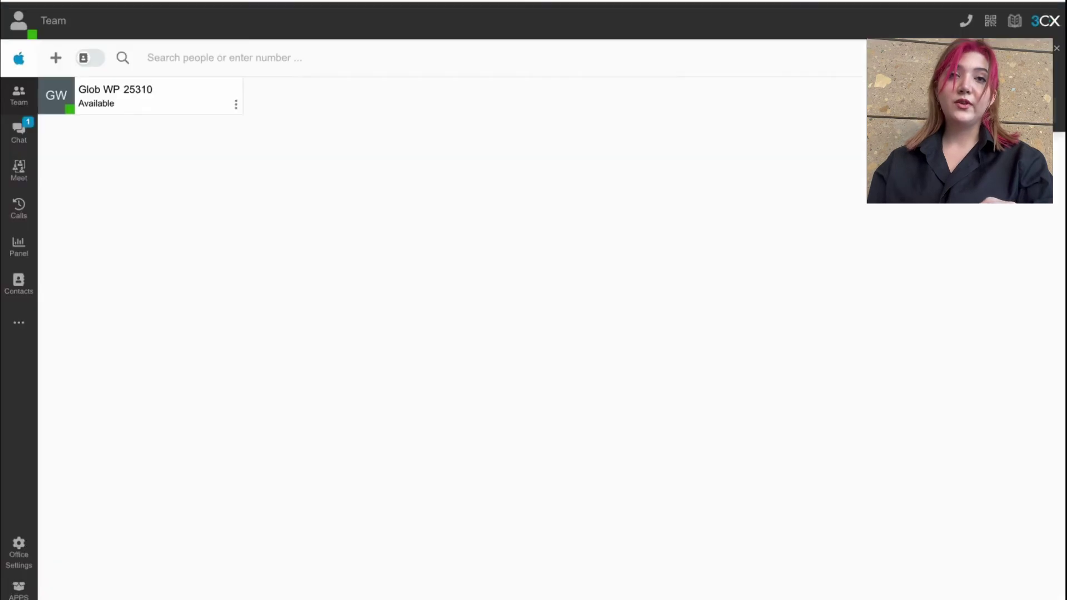
Step: Open the visitor's chat and reply 'Hello, good, thank you!' and 'How can I help you?'
{"action": "left_click", "coordinate": [18, 134]}
{"action": "left_click", "coordinate": [495, 591]}
{"action": "type", "text": "Hello"}
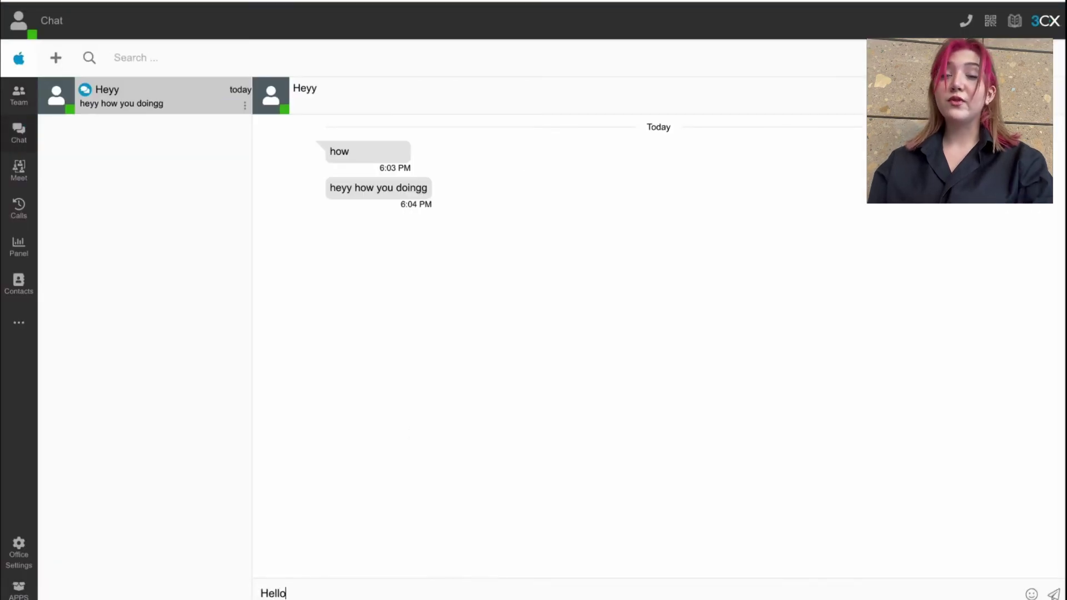
{"action": "type", "text": ", how a"}
{"action": "key", "text": "BackSpace"}
{"action": "key", "text": "BackSpace"}
{"action": "key", "text": "BackSpace"}
{"action": "key", "text": "BackSpace"}
{"action": "key", "text": "BackSpace"}
{"action": "type", "text": "good"}
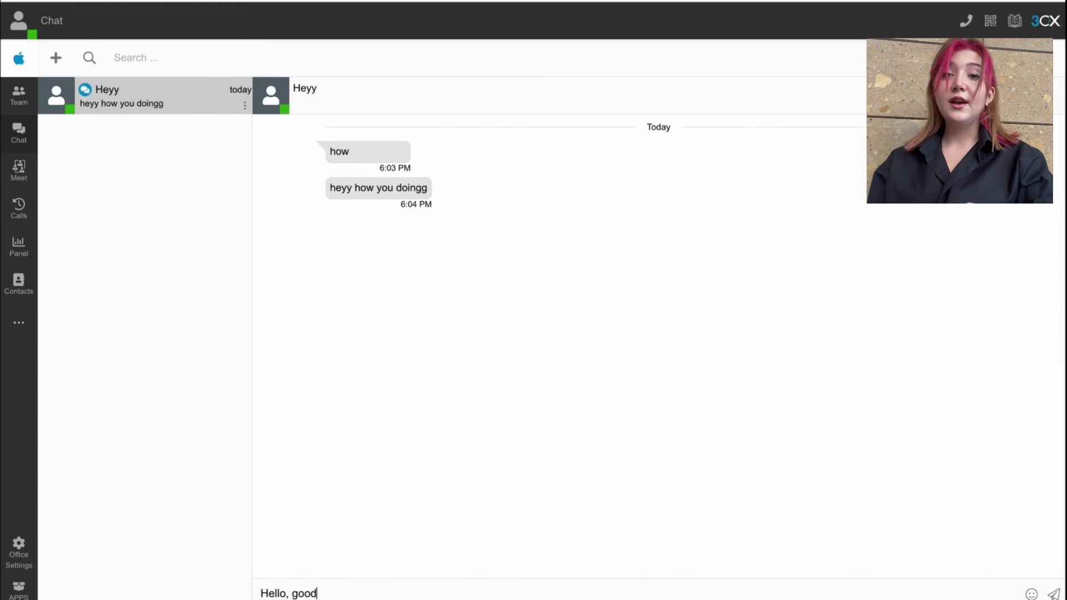
{"action": "type", "text": ", th"}
{"action": "key", "text": "BackSpace"}
{"action": "key", "text": "BackSpace"}
{"action": "key", "text": "BackSpace"}
{"action": "type", "text": ", thank you"}
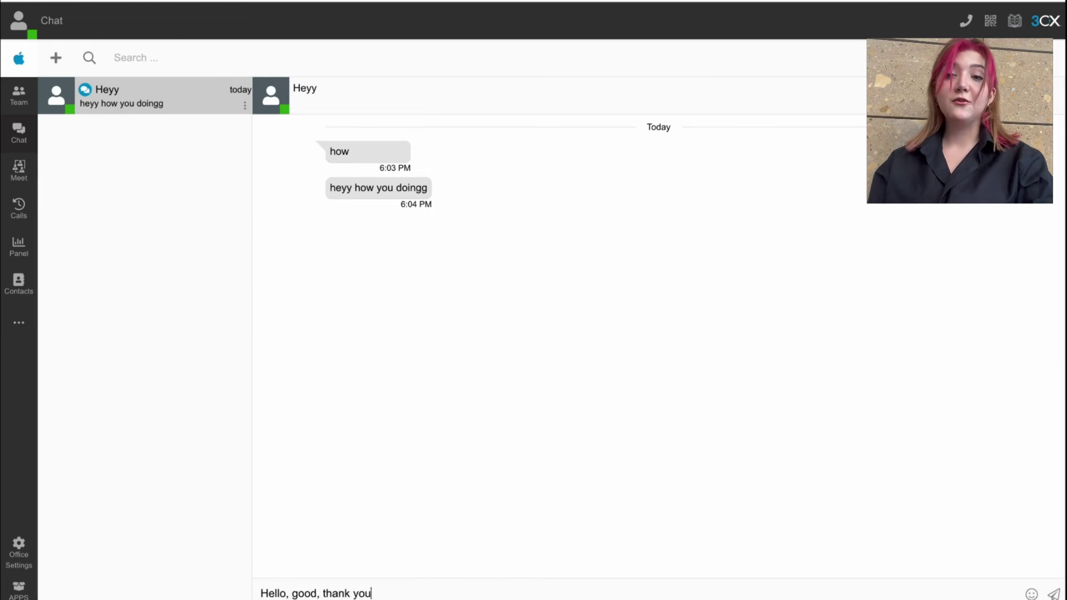
{"action": "type", "text": "!"}
{"action": "key", "text": "Return"}
{"action": "type", "text": "How can"}
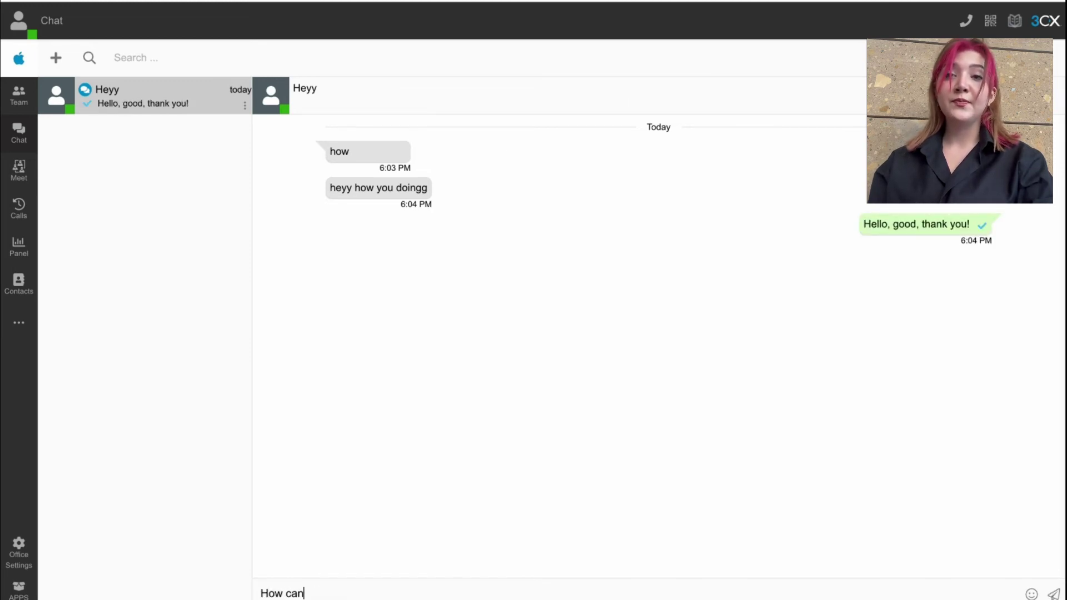
{"action": "type", "text": " I help you?"}
{"action": "key", "text": "Return"}
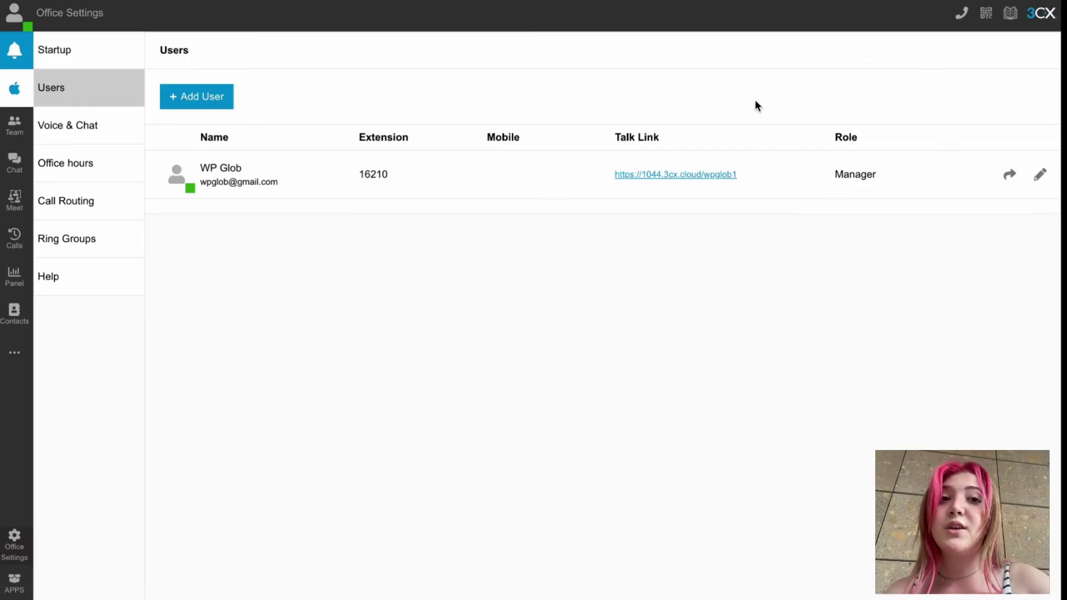
Step: Open the user's Talk Link page fullscreen and start a chat with the visitor's name and e-mail
{"action": "left_click", "coordinate": [684, 176]}
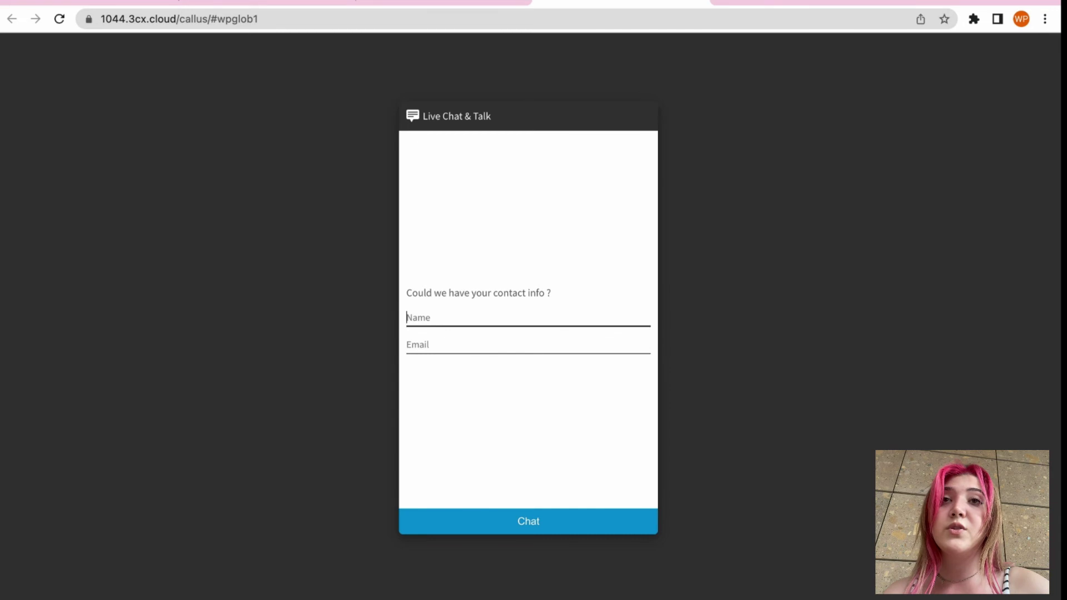
{"action": "key", "text": "F11"}
{"action": "type", "text": "Nelli"}
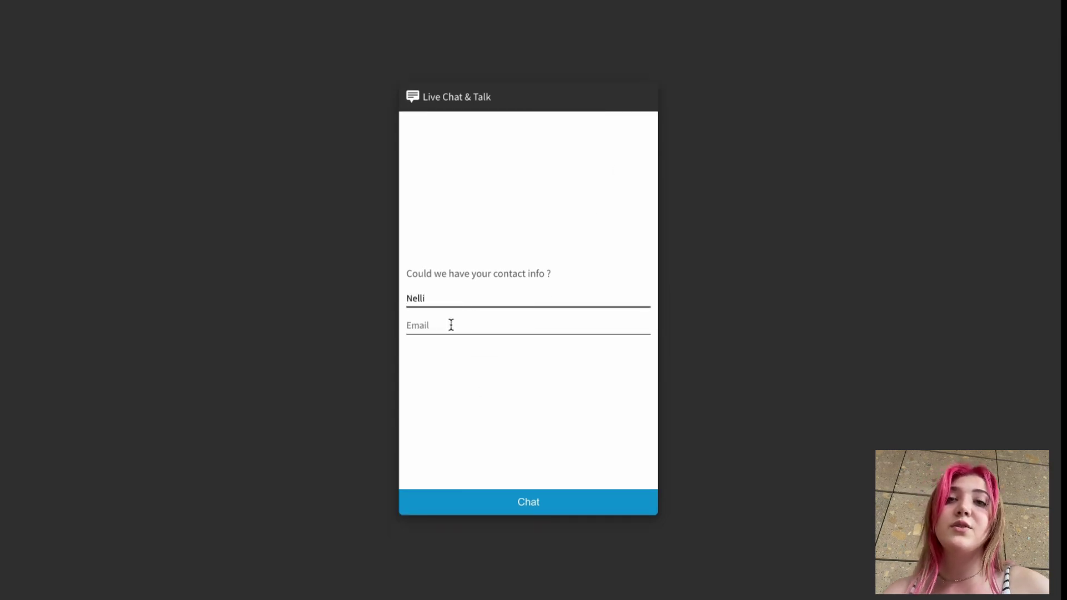
{"action": "left_click", "coordinate": [451, 325]}
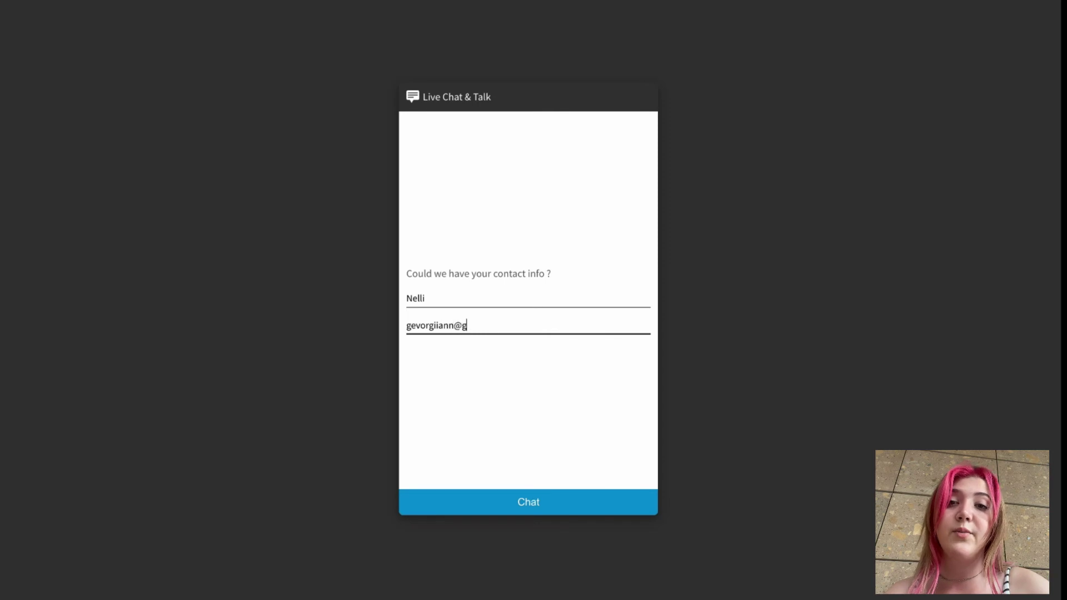
{"action": "key", "text": "Return"}
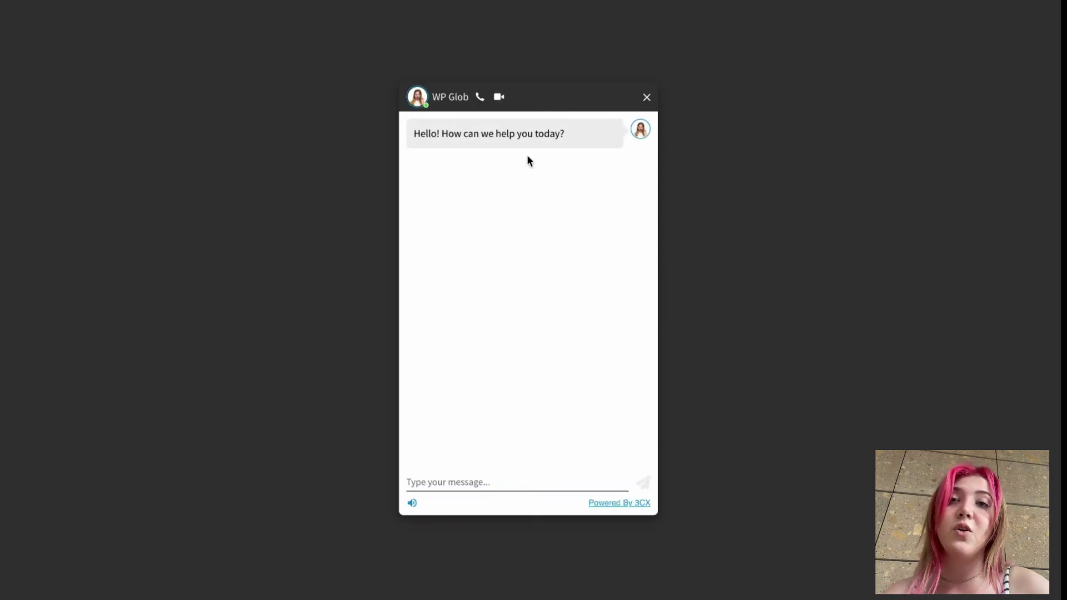
Step: Start a voice call and then a video call, allowing microphone and camera access
{"action": "left_click", "coordinate": [484, 99]}
{"action": "left_click", "coordinate": [263, 61]}
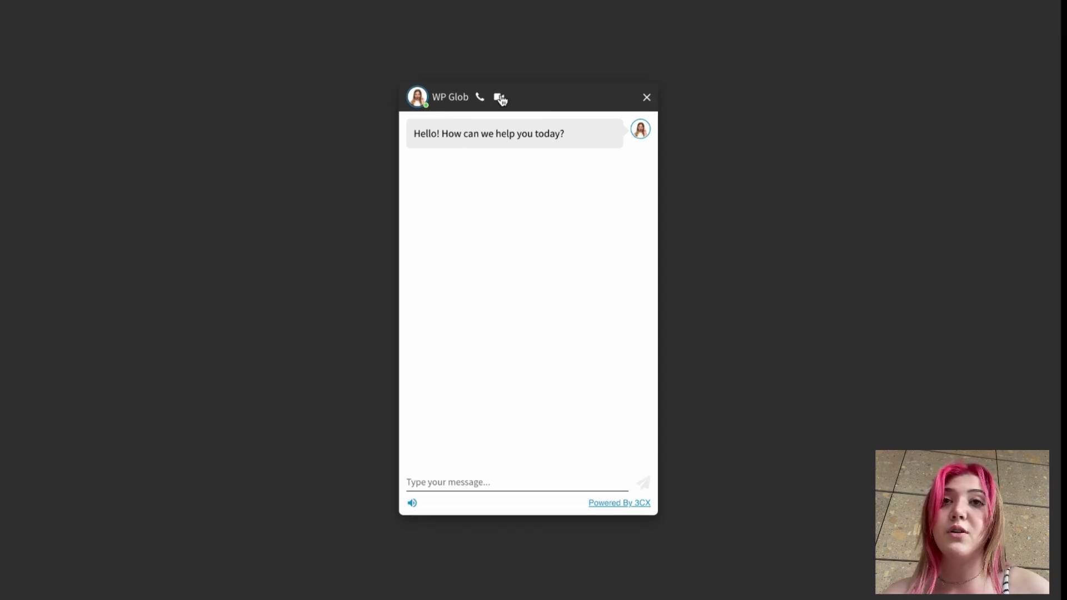
{"action": "left_click", "coordinate": [500, 98]}
{"action": "left_click", "coordinate": [274, 66]}
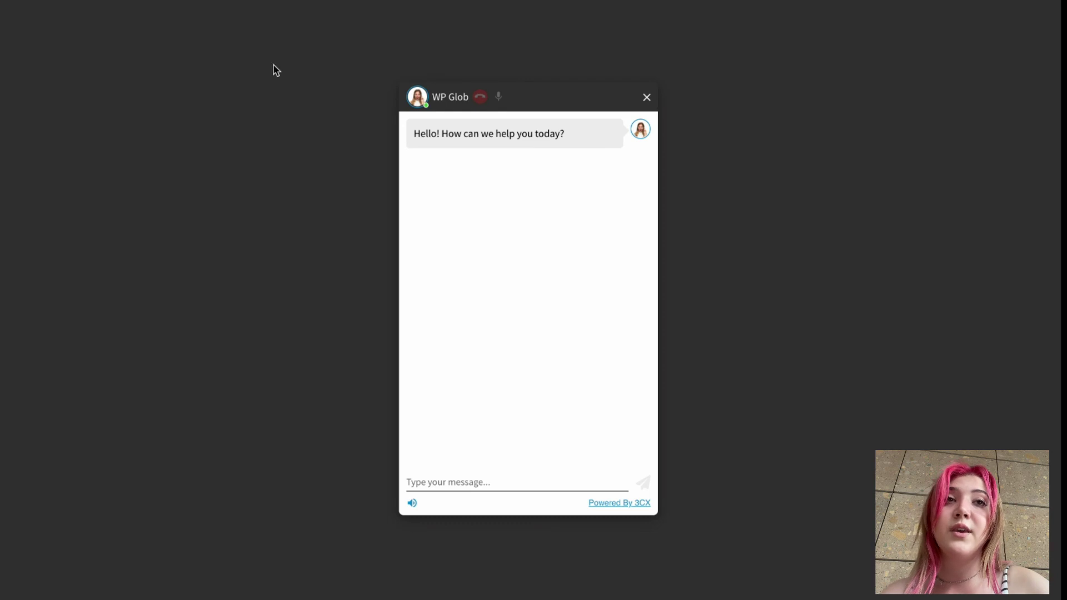